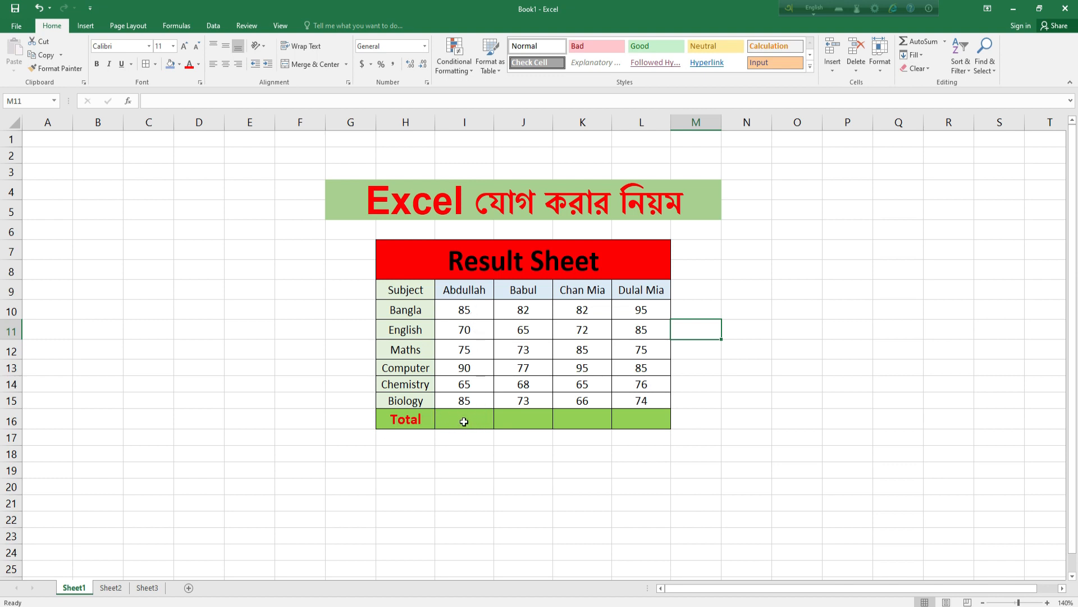
- Enter the formula =I10+I11+I12+I13+I14+I15 in Total cell I16 to add the first student's six subject marks
click(464, 422)
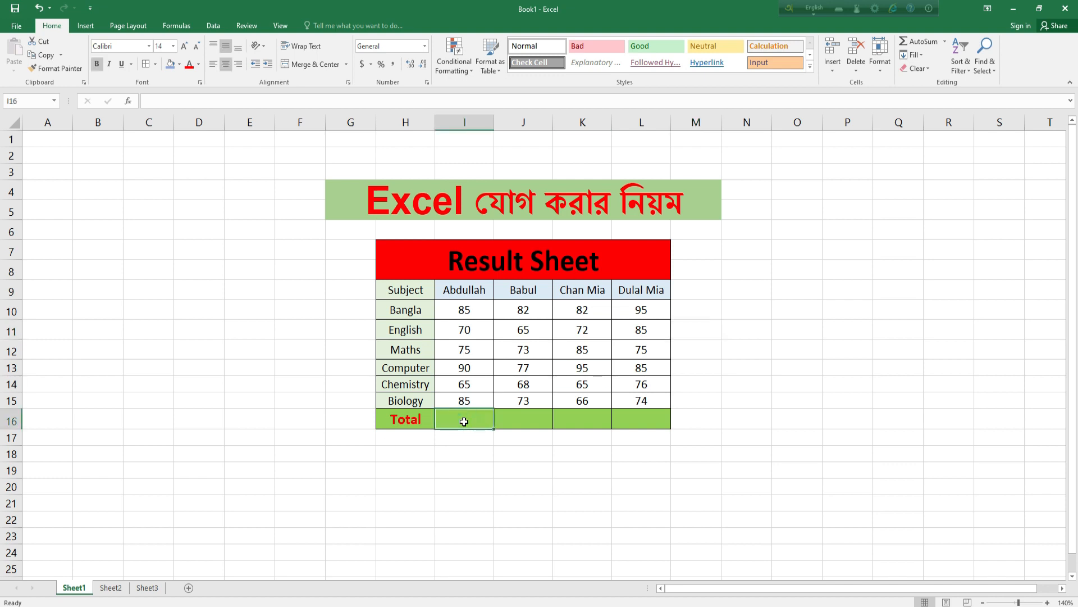
text(=)
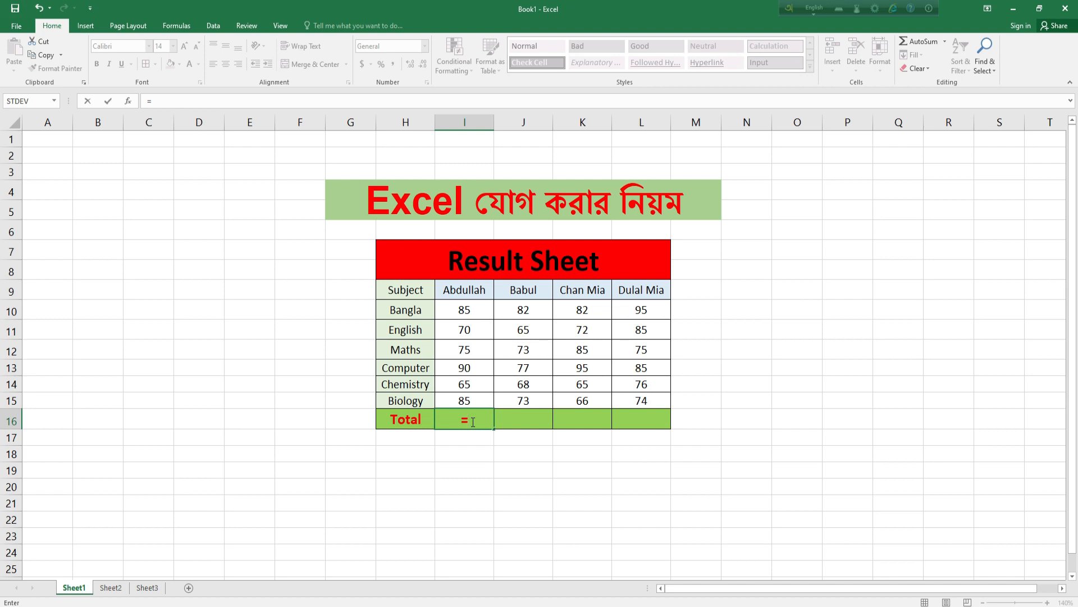
click(475, 313)
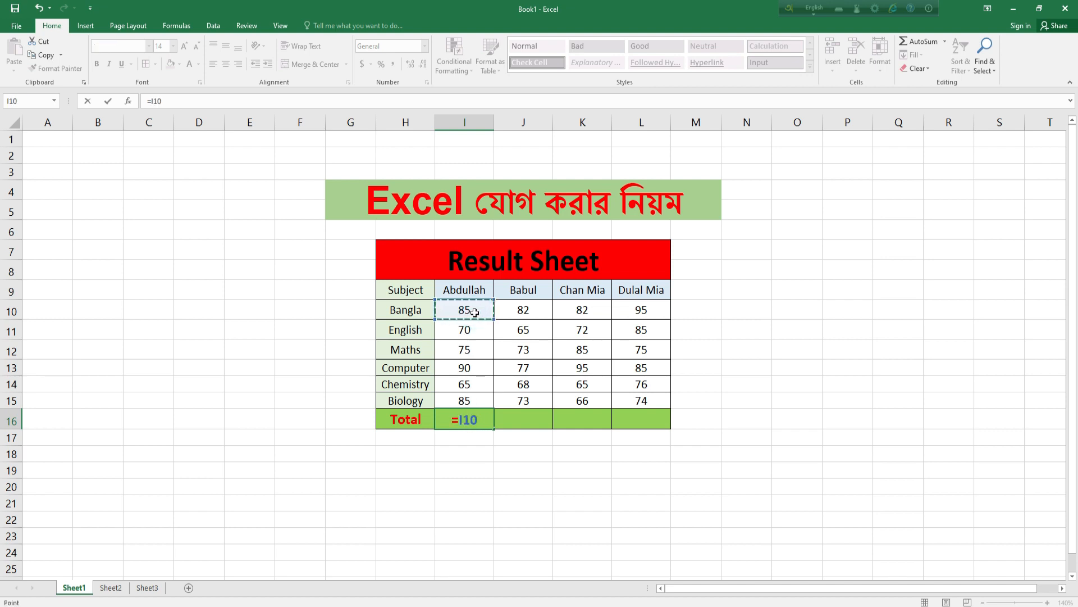
text(+)
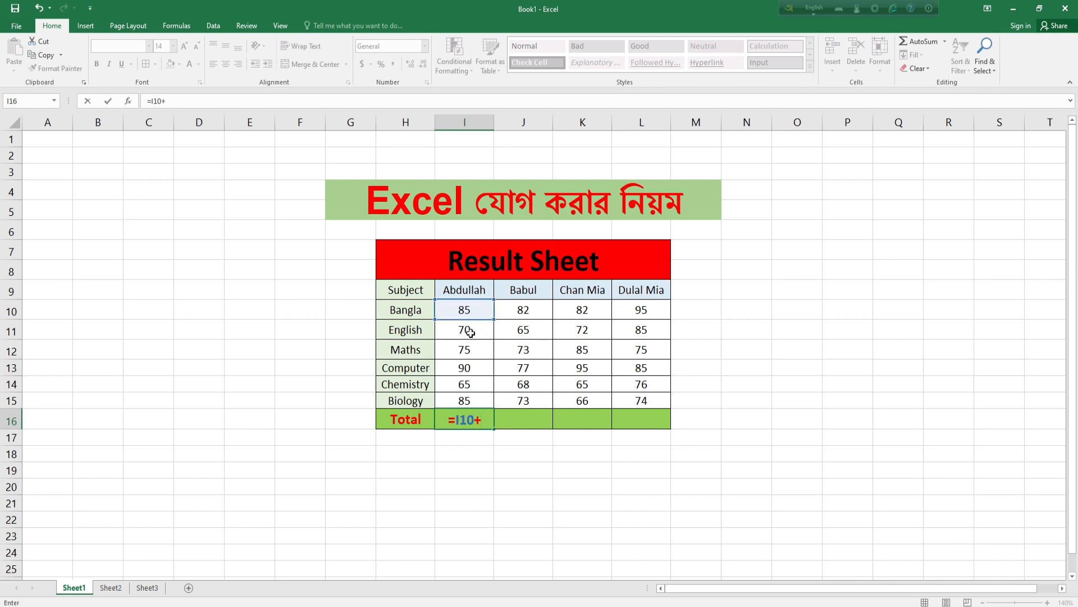
click(471, 333)
text(+)
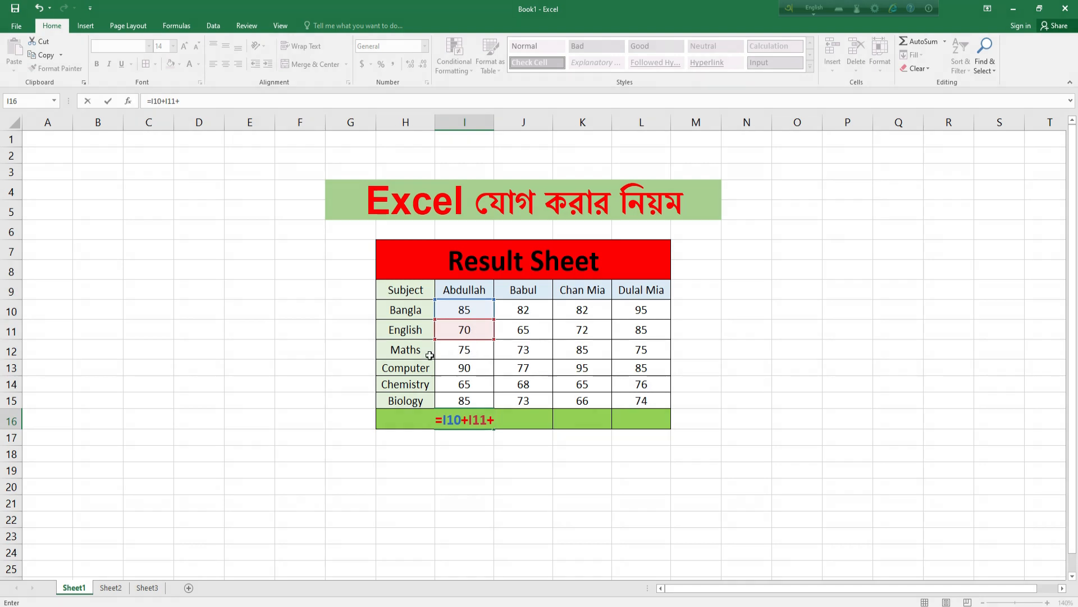
click(471, 353)
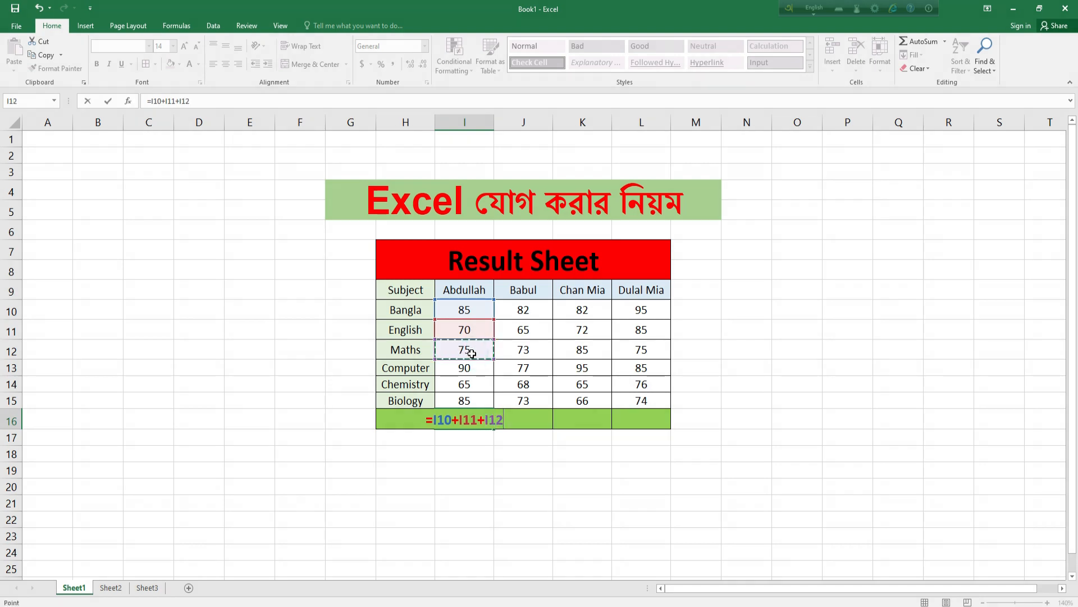
text(+)
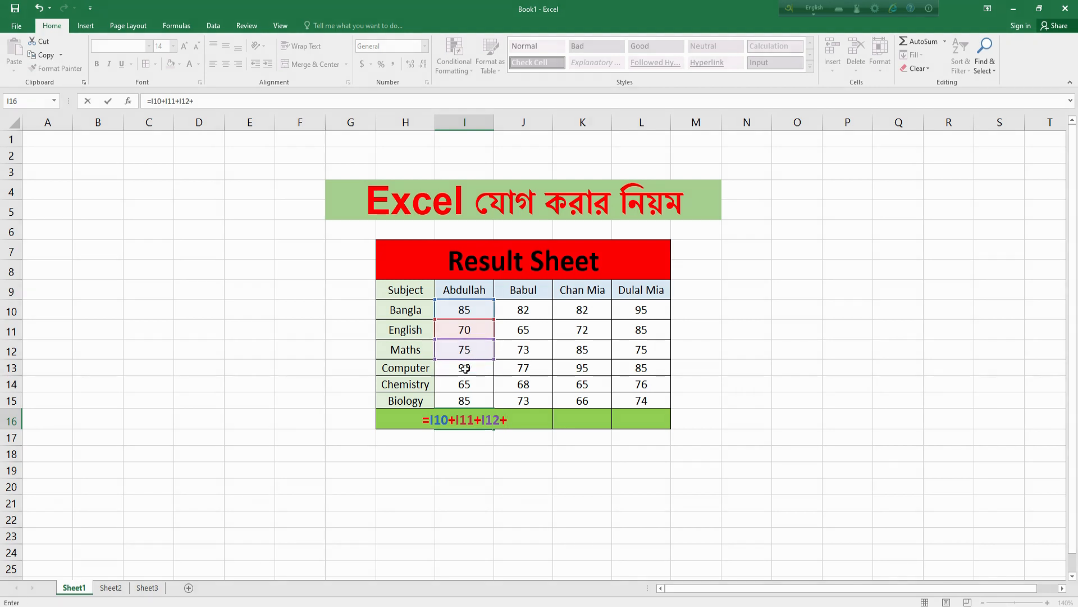
click(465, 368)
text(+)
click(464, 386)
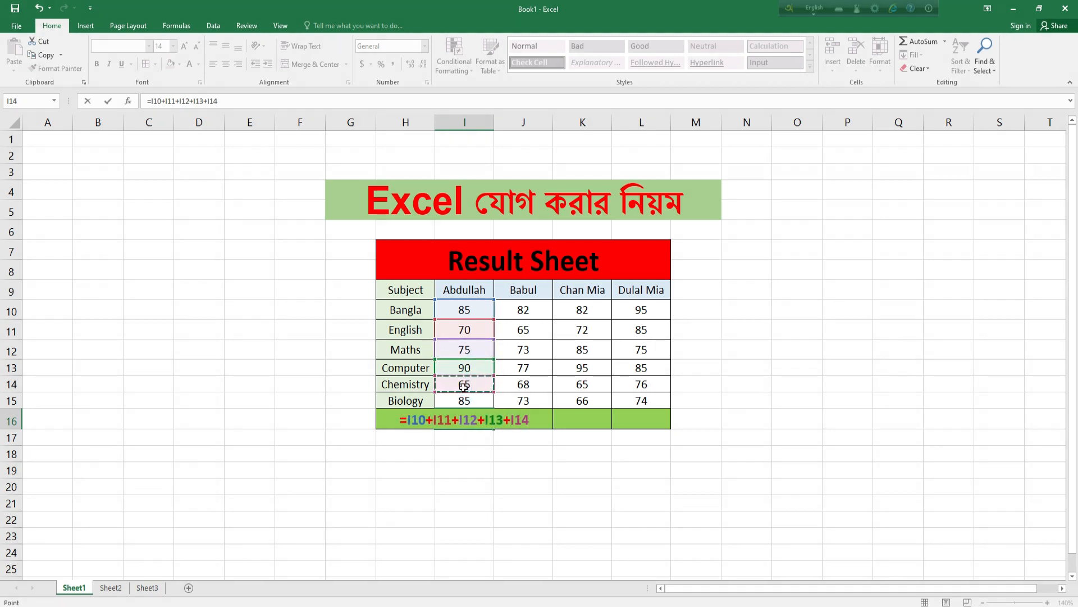
text(+)
click(471, 402)
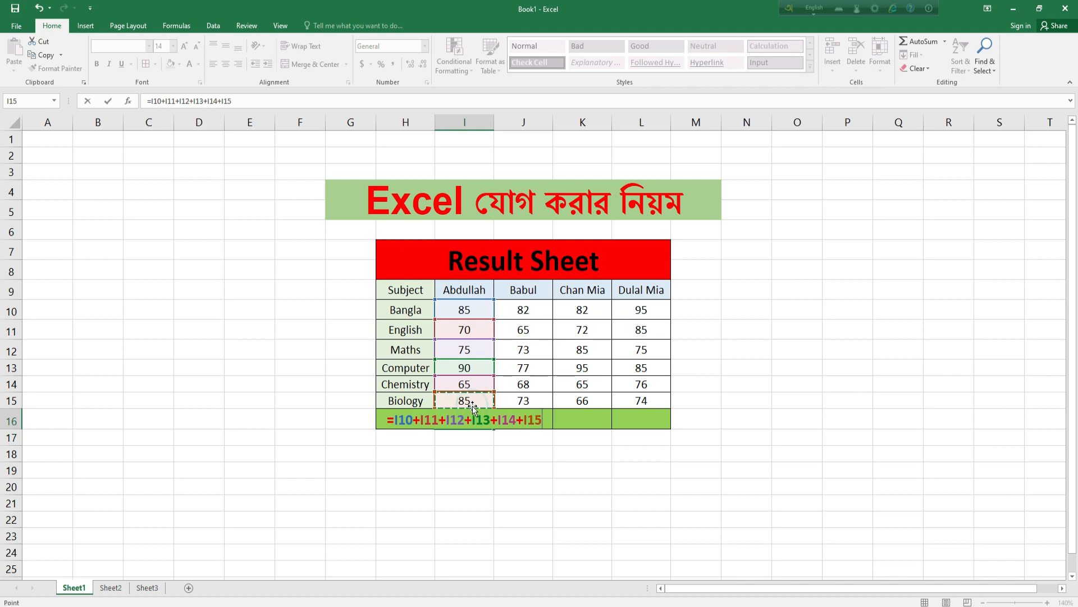
text(+)
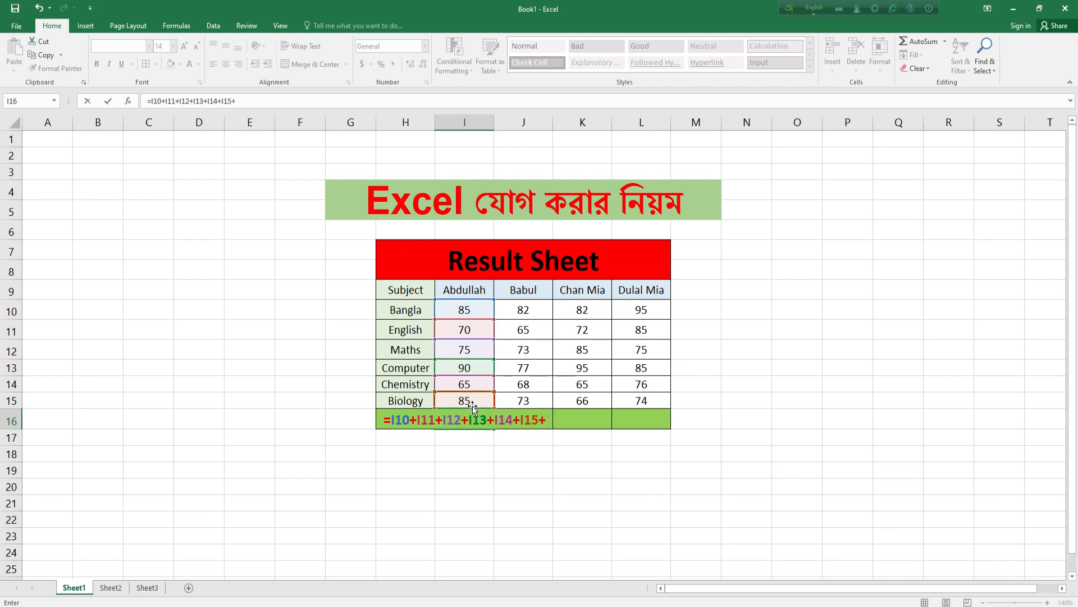
key(BackSpace)
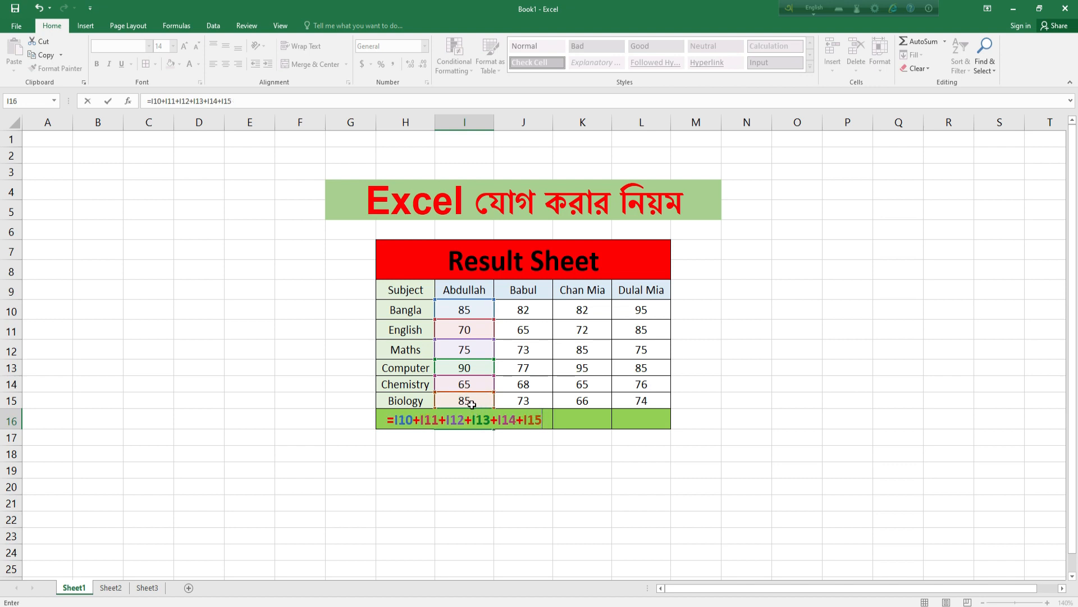
key(Return)
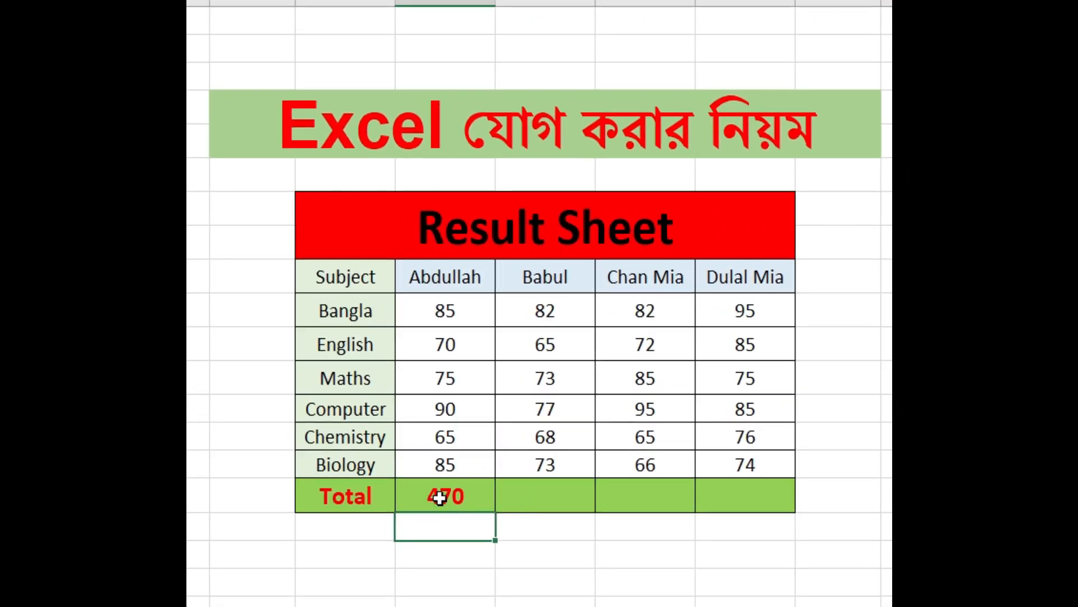
- Fill the addition formula from I16 across the Total row through L16 for the other three students
click(437, 495)
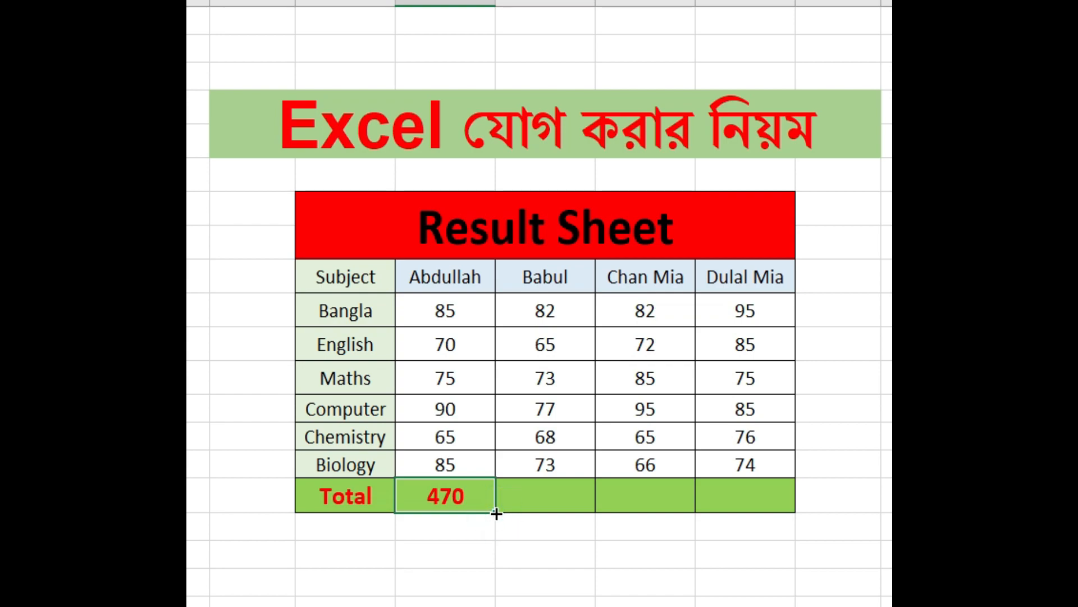
drag(495, 512, 778, 517)
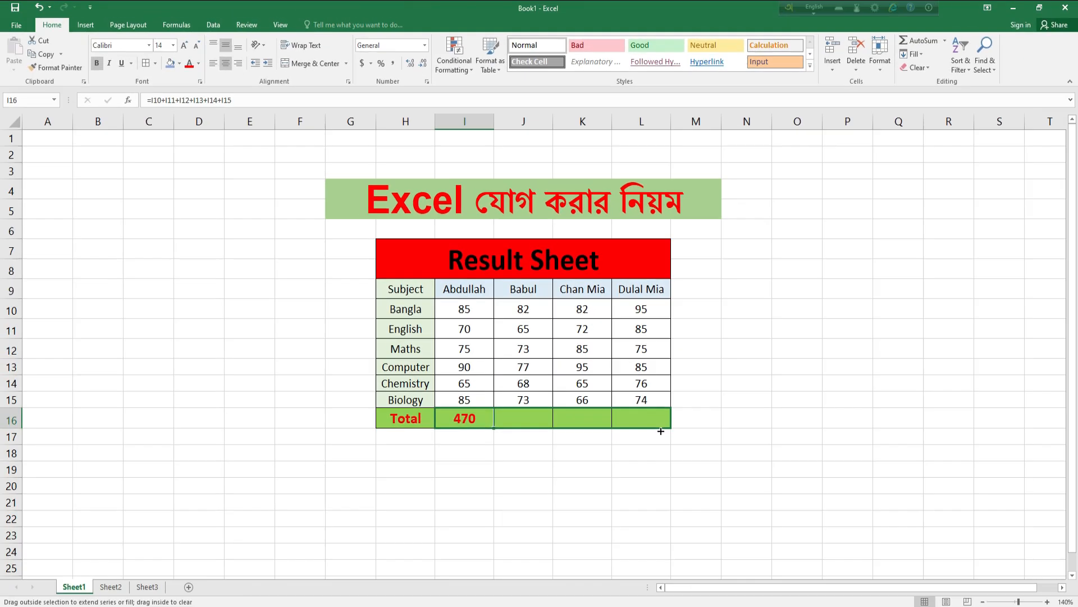
drag(660, 431, 660, 432)
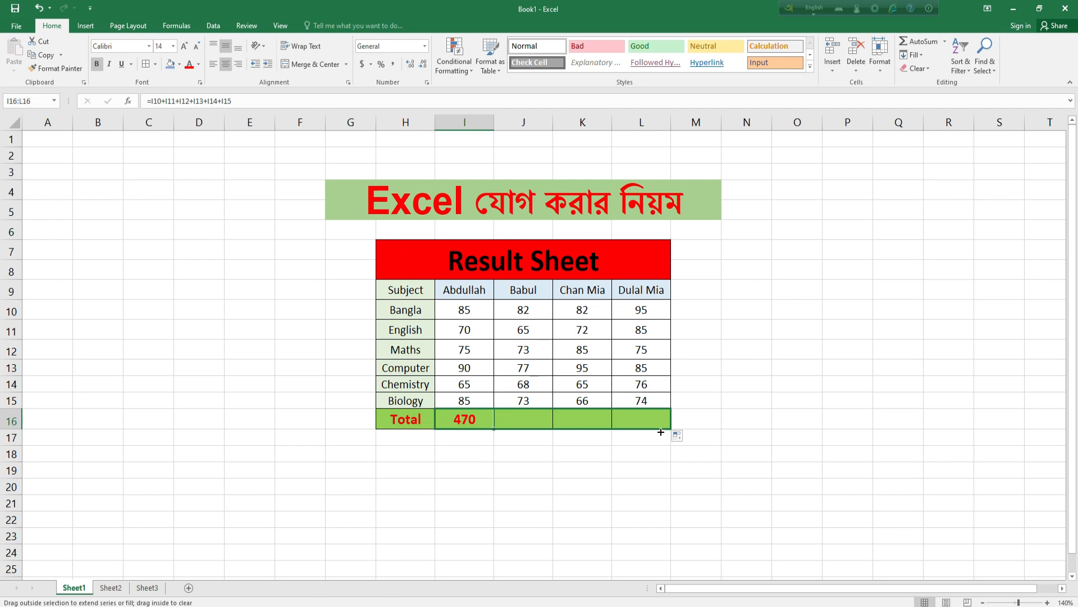
click(585, 462)
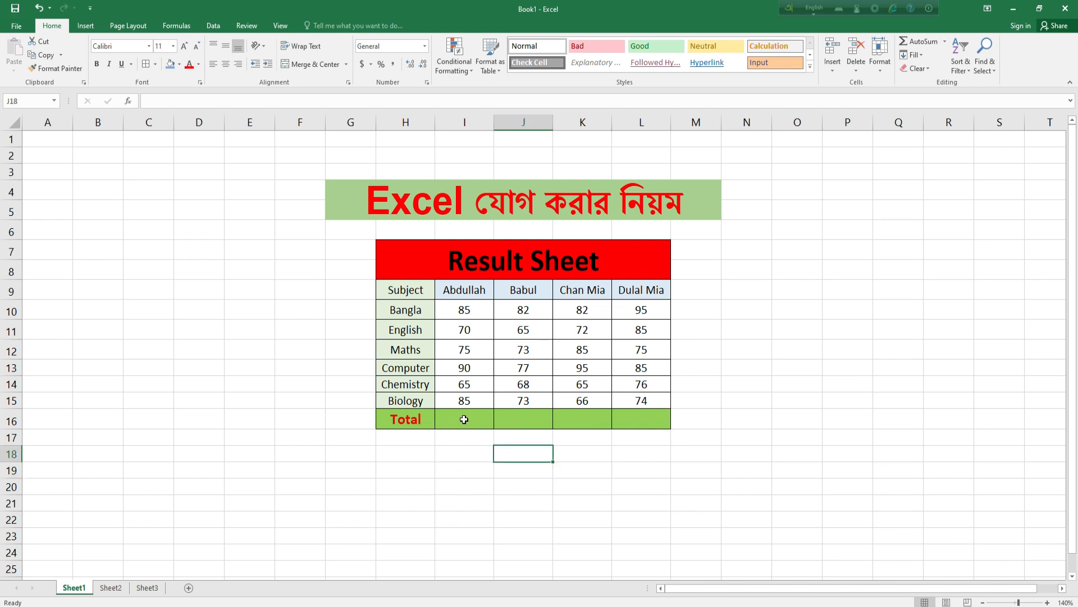
- Use AutoSum on the first student's marks in I10:I15 to put their total in cell I16
drag(447, 419, 467, 313)
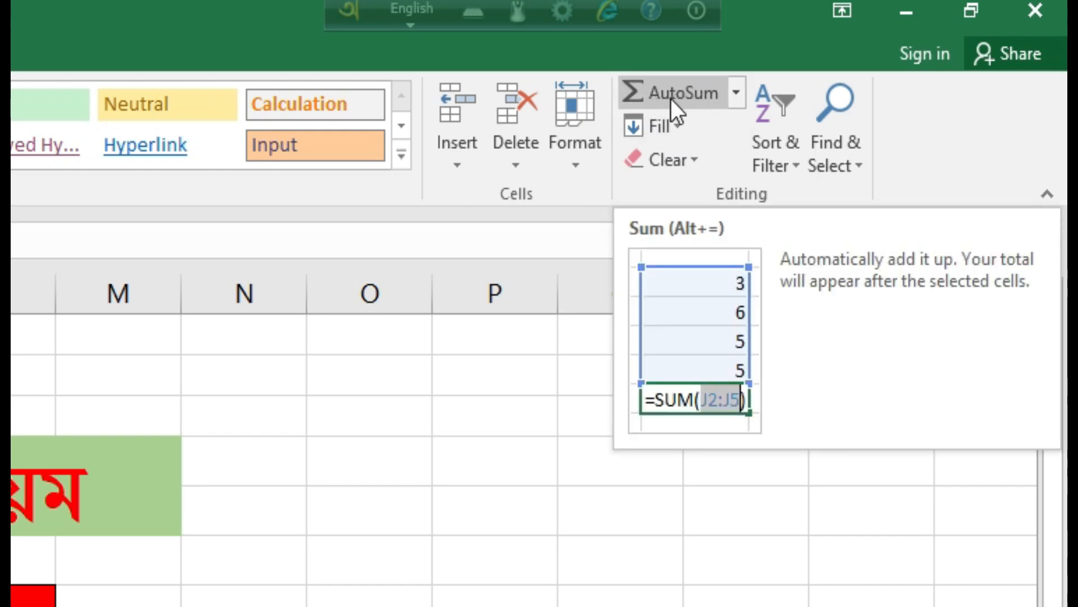
click(671, 99)
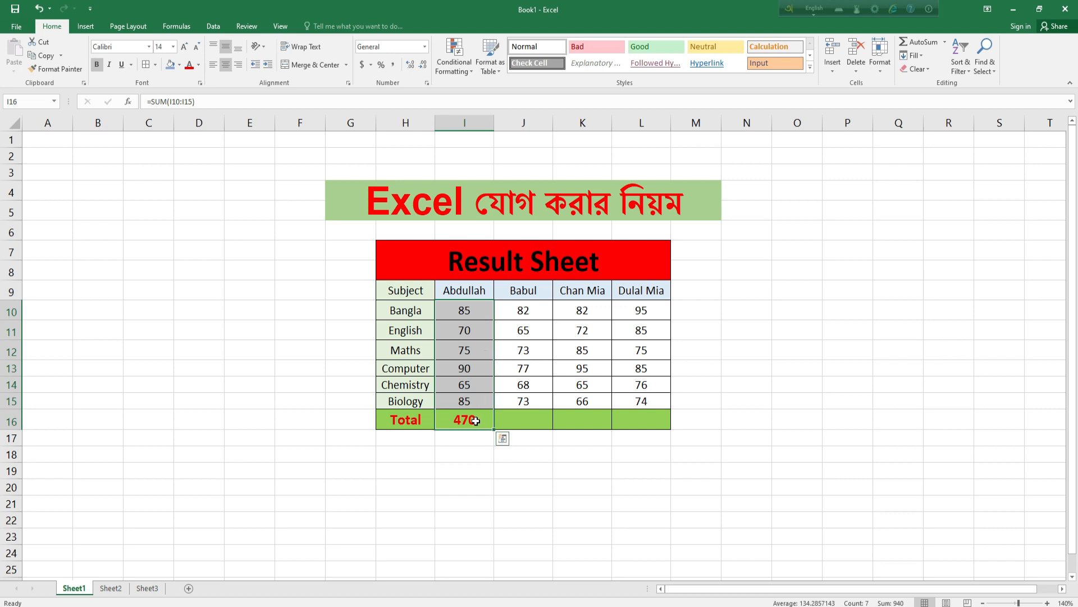
click(467, 439)
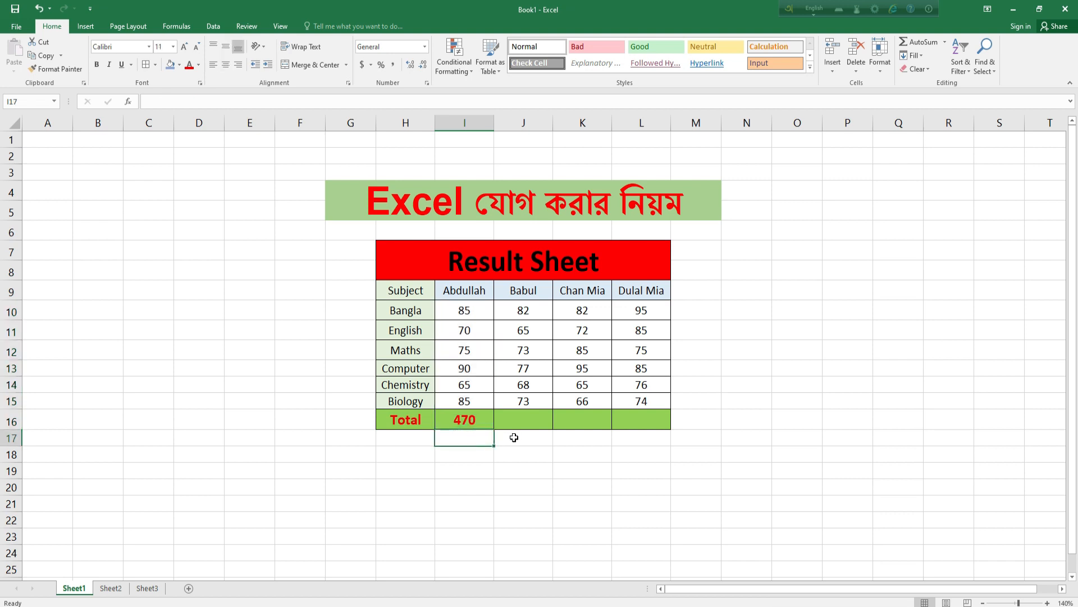
- Copy the SUM formula from I16 across J16:L16 to total the other three students' marks
click(464, 420)
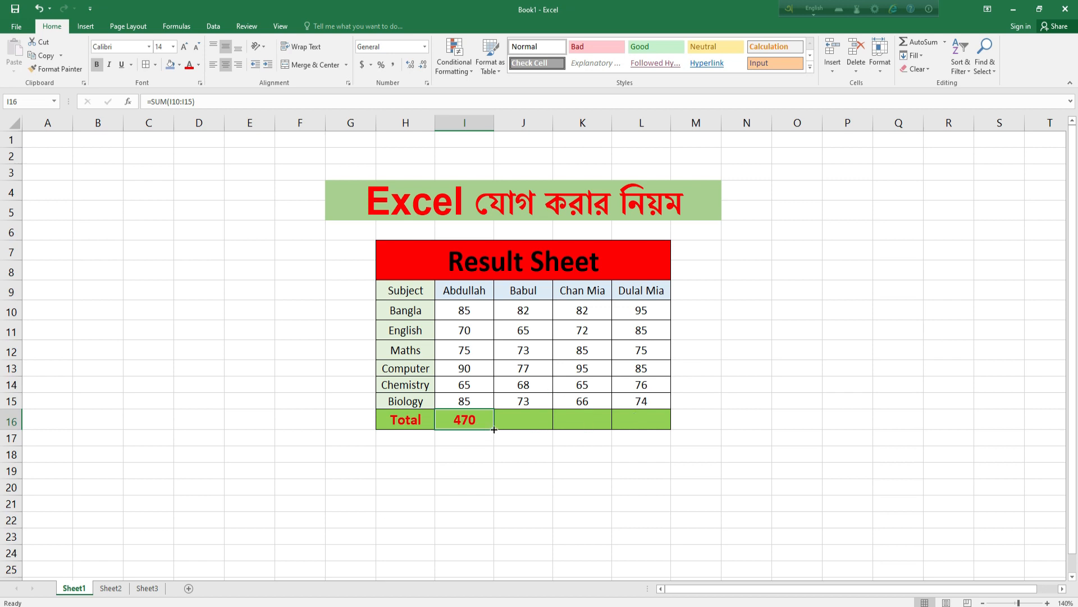
drag(494, 430, 656, 427)
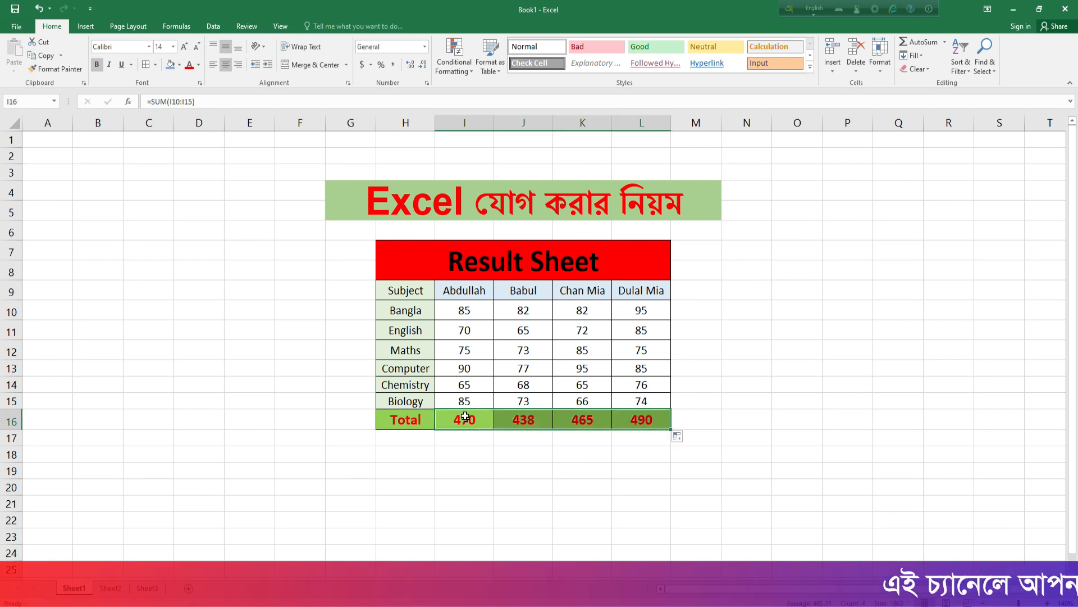
click(523, 456)
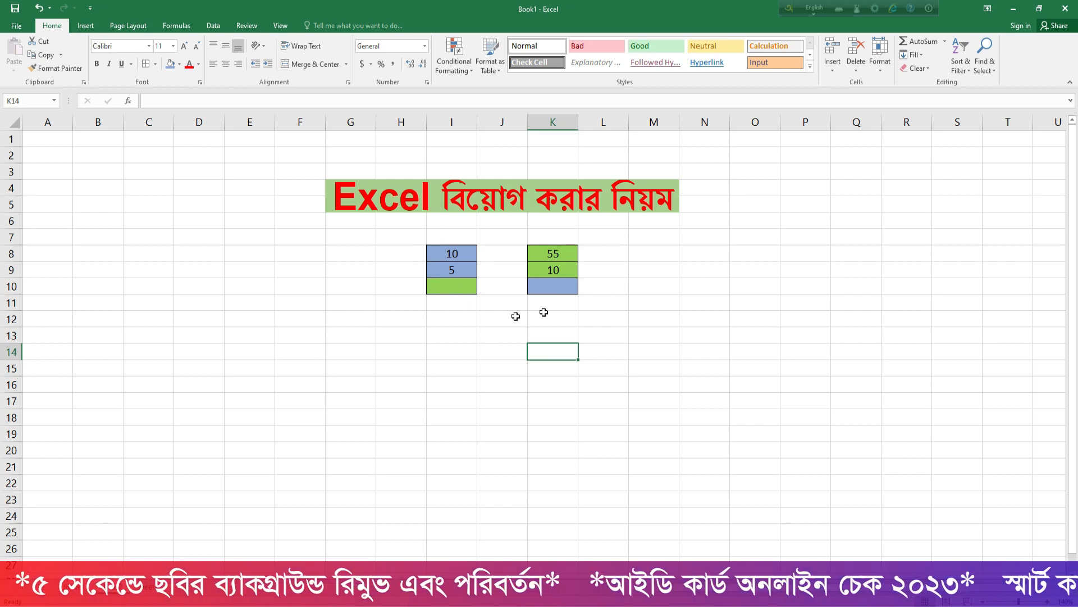
- On Sheet2, enter the formula =I8-I9 in cell I10 to subtract the second number from the first
click(455, 256)
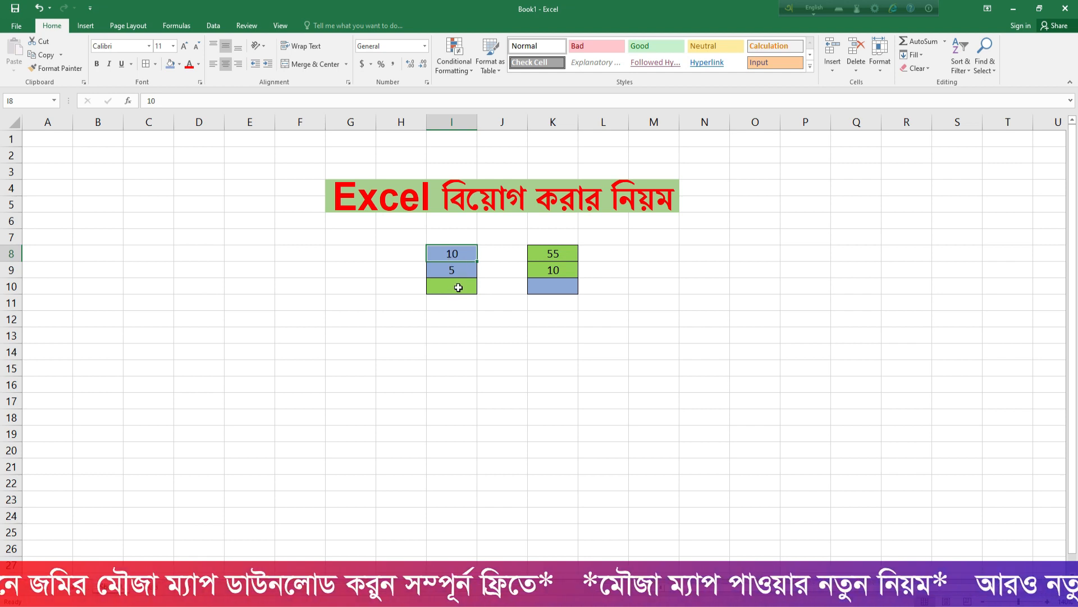
click(451, 287)
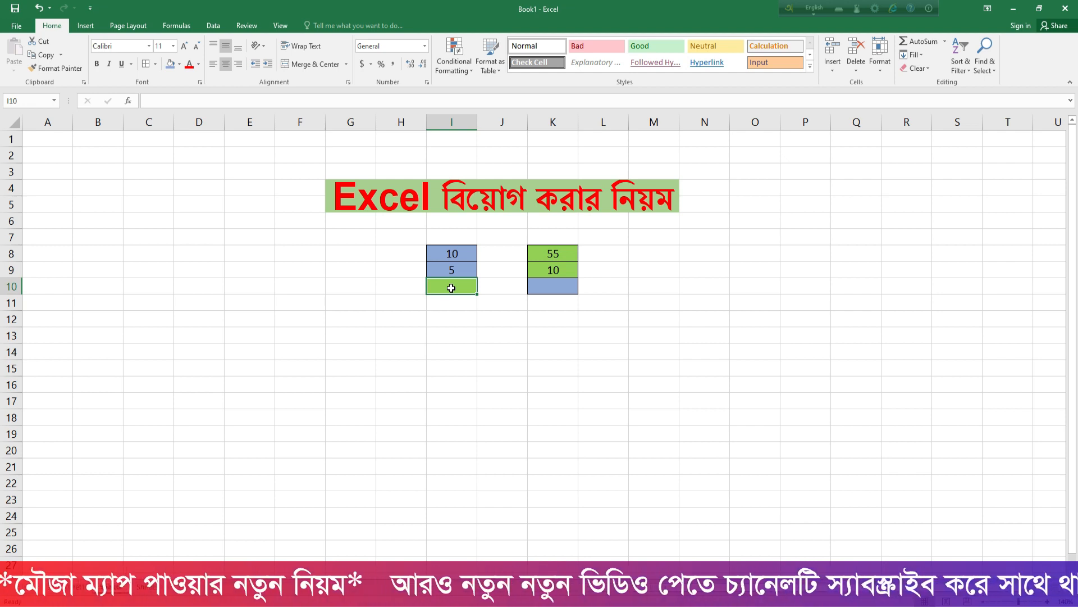
text(=)
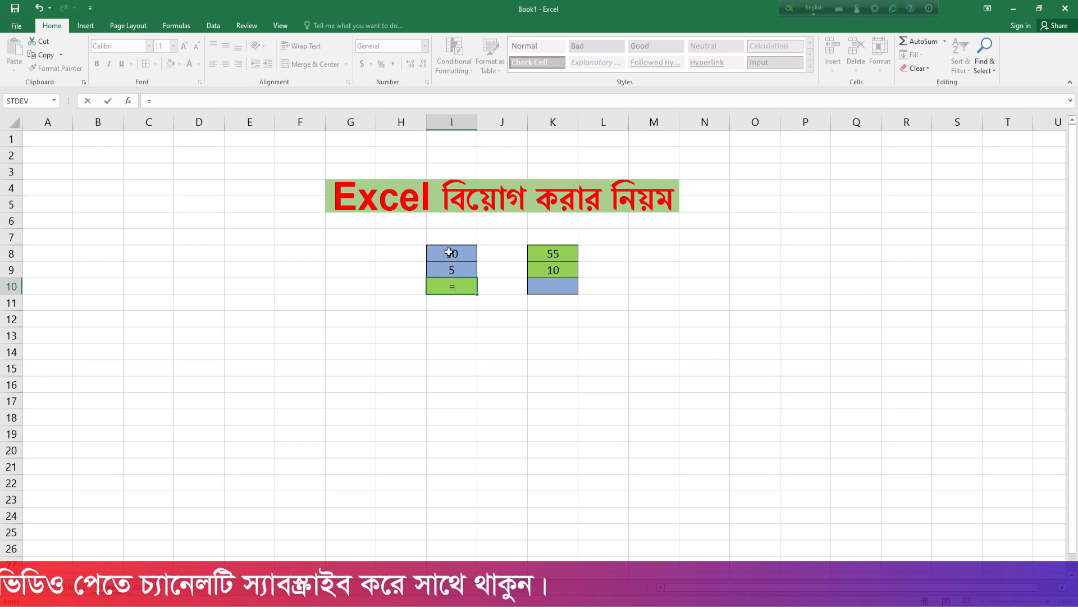
click(449, 252)
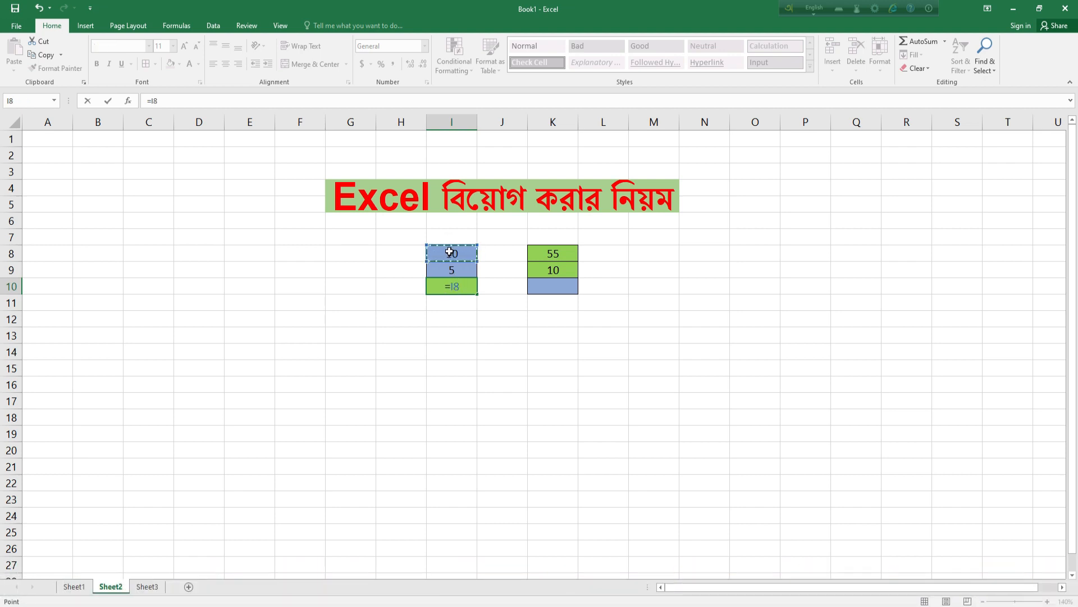
text(-)
click(455, 272)
key(Return)
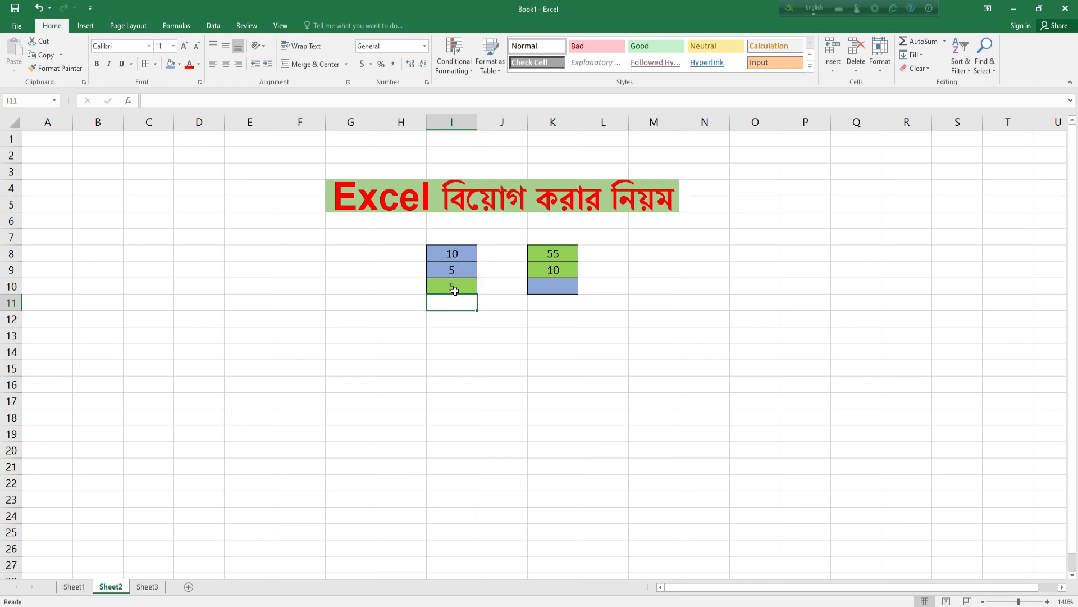
- Enter the formula =K8-K9 in cell K10 to subtract the second column's lower number from its upper one
click(548, 286)
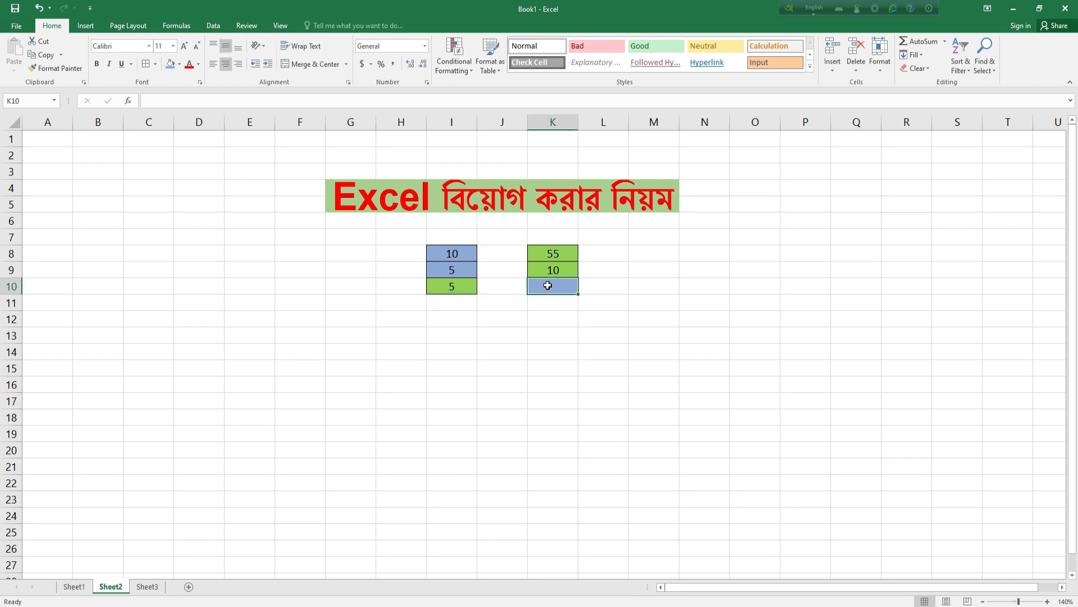
text(=)
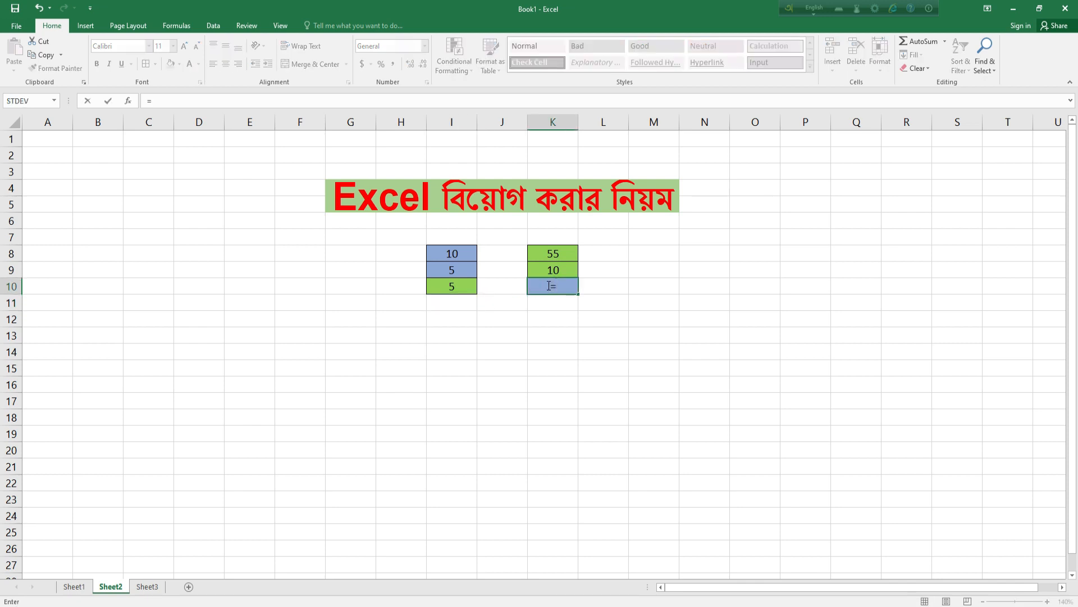
click(555, 259)
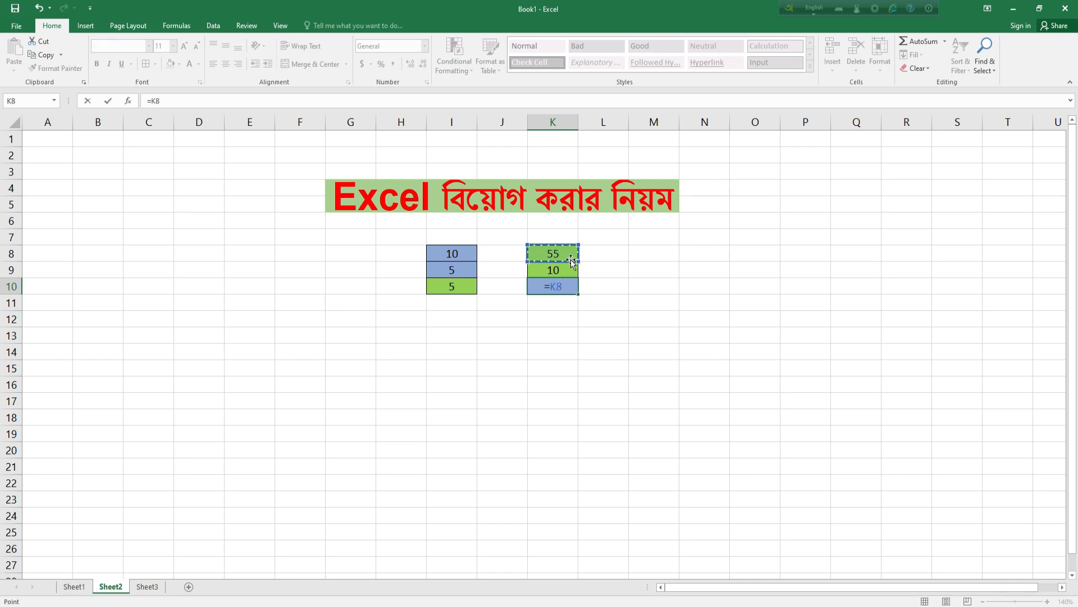
text(-)
click(557, 269)
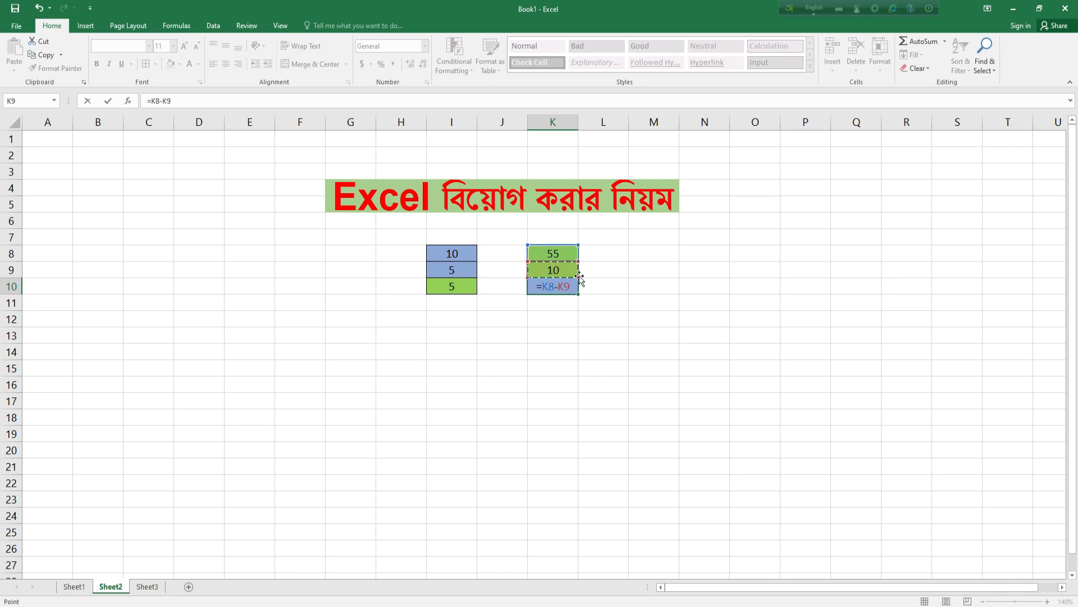
key(Return)
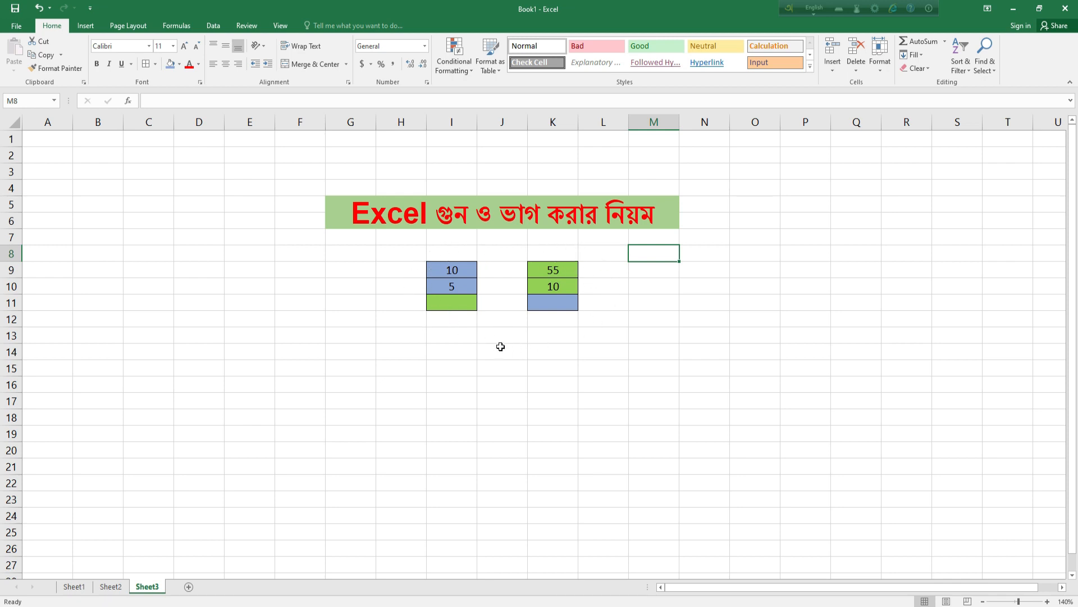
- On Sheet3, enter the formula =I9*I10 in cell I11 to multiply the first column's two numbers
click(450, 270)
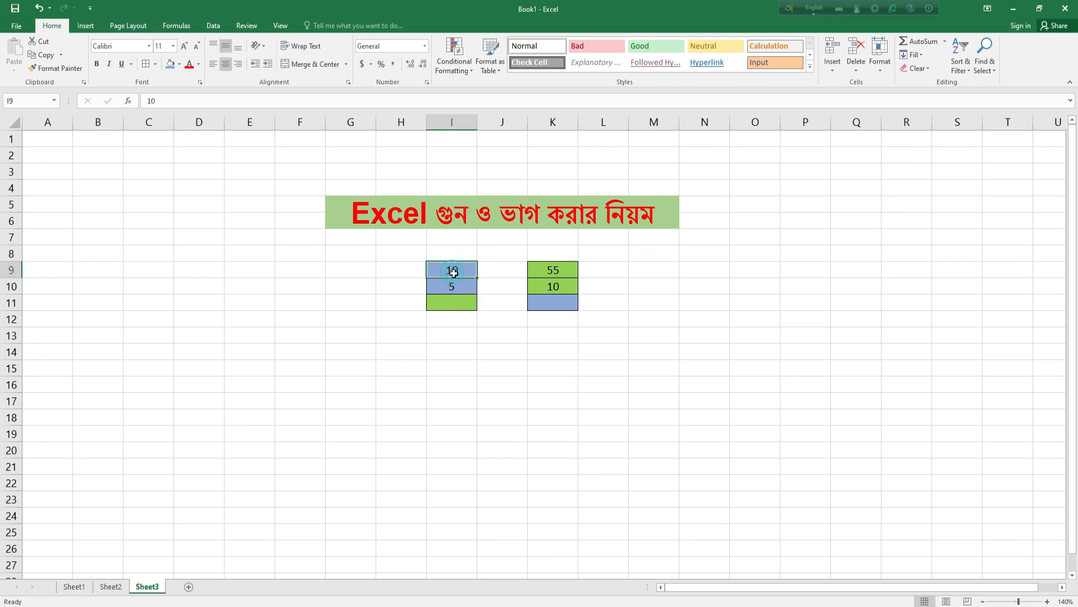
click(455, 289)
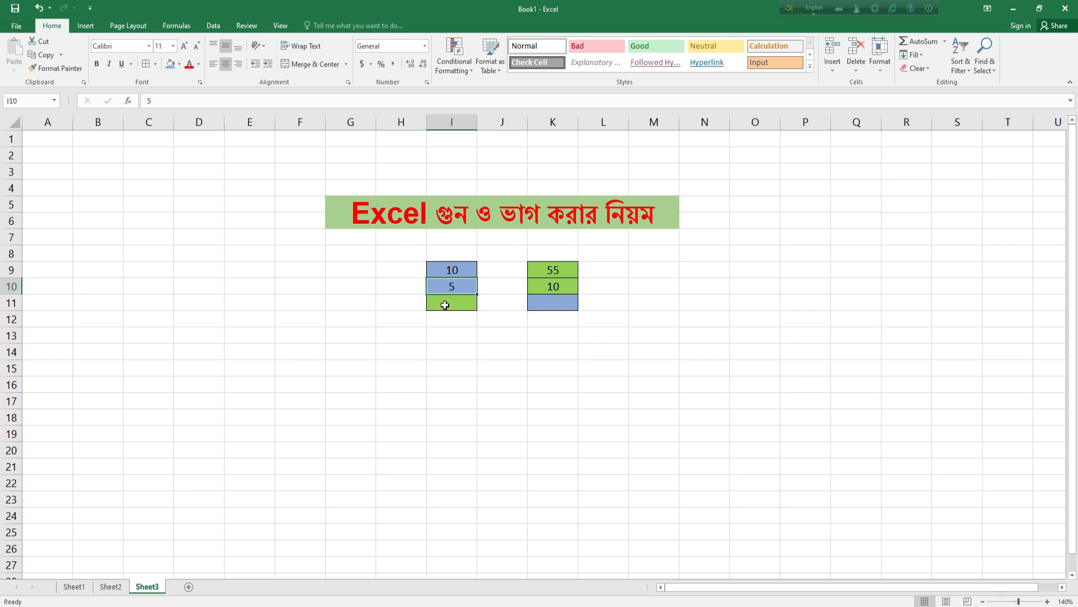
click(445, 304)
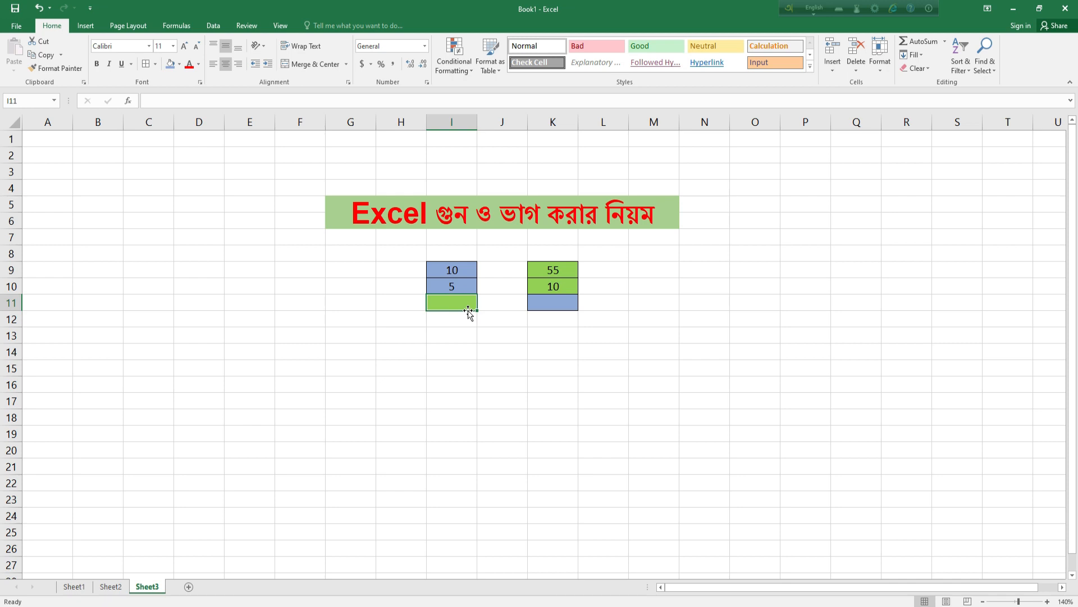
text(=)
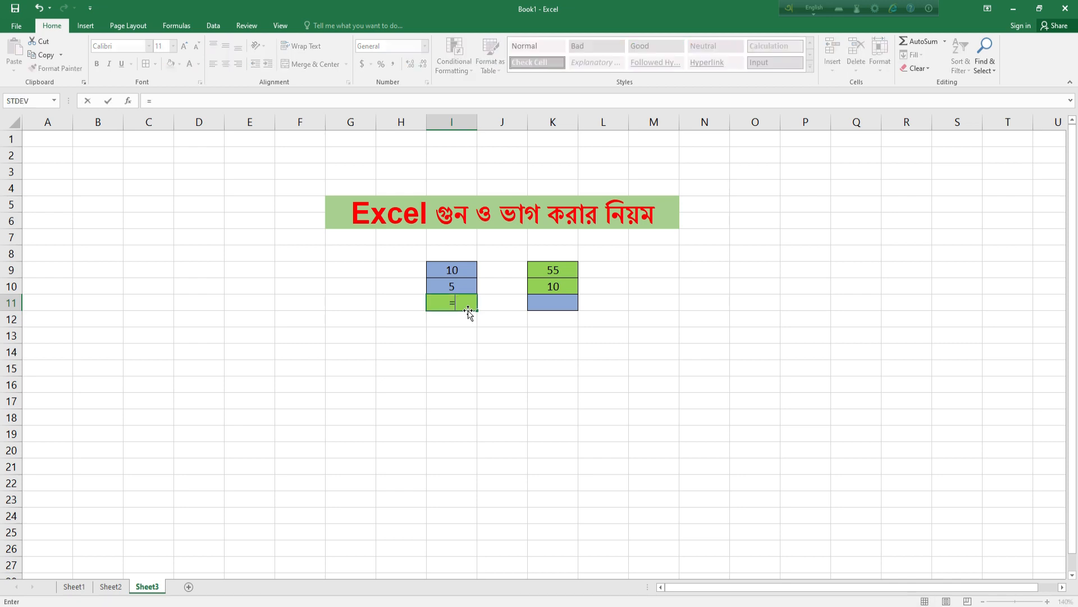
click(455, 270)
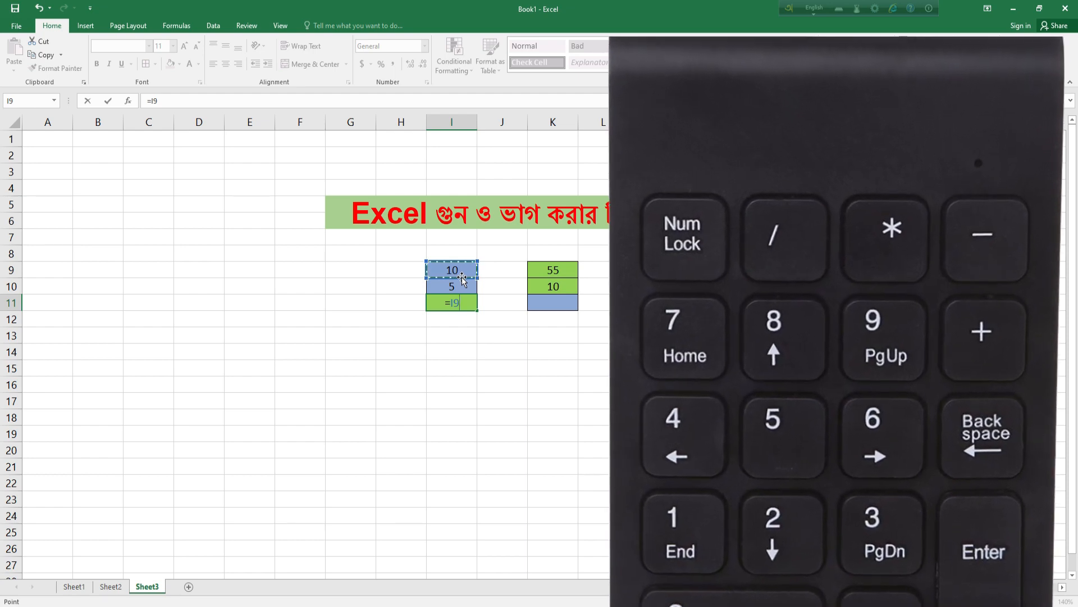
text(*)
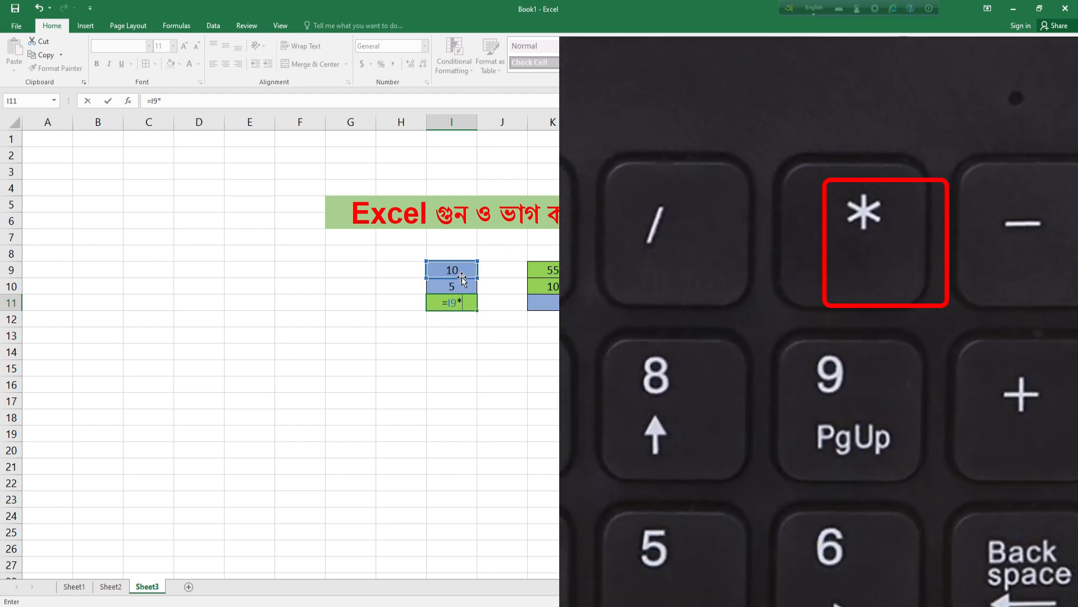
click(442, 288)
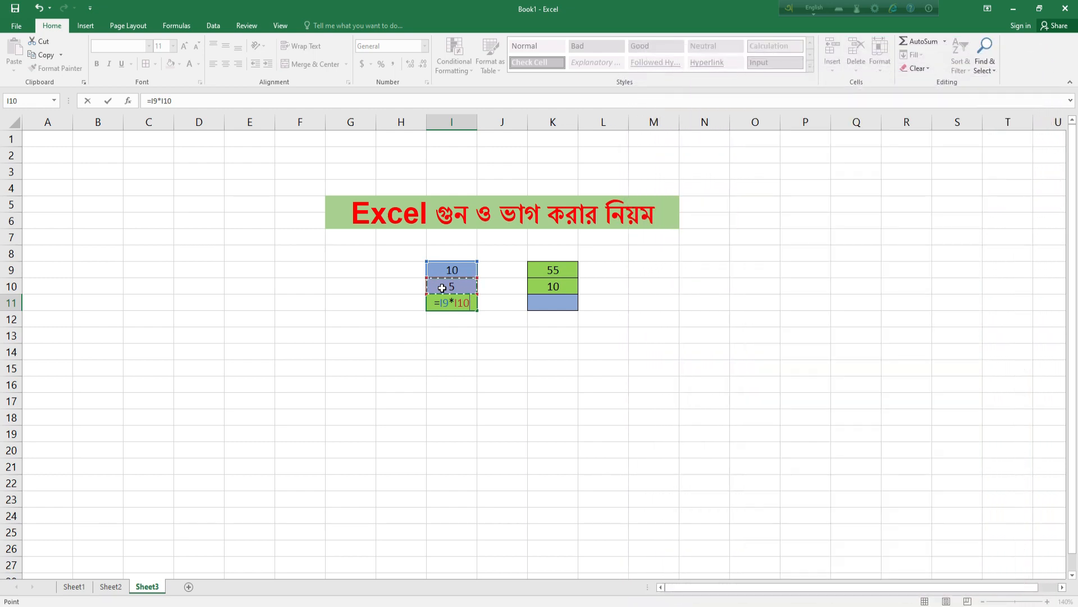
key(Return)
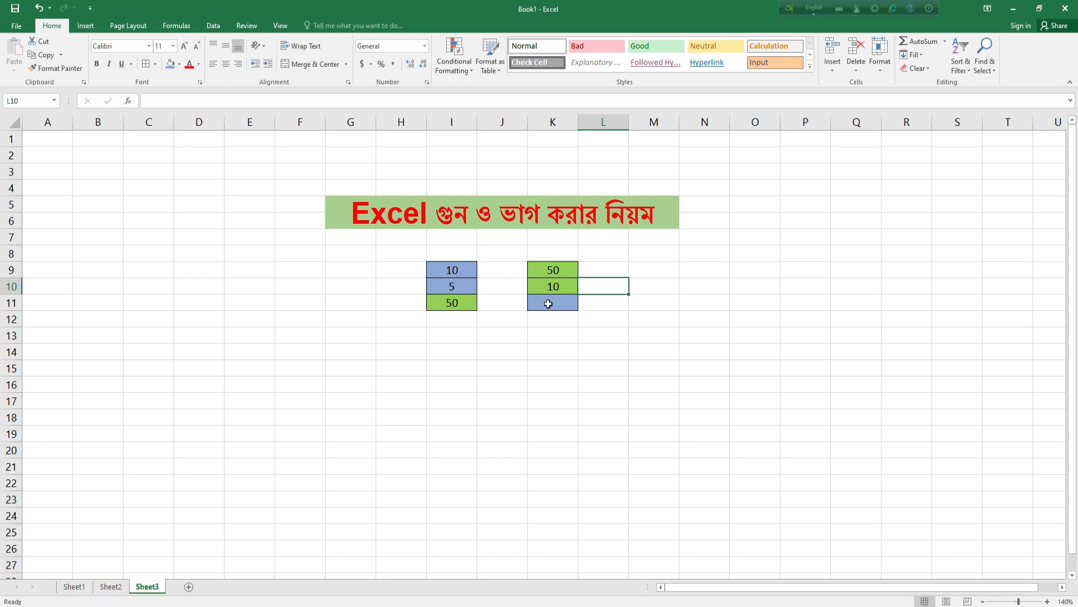
- Enter the formula =K9*K10 in cell K11 to multiply the second column's two numbers
click(548, 304)
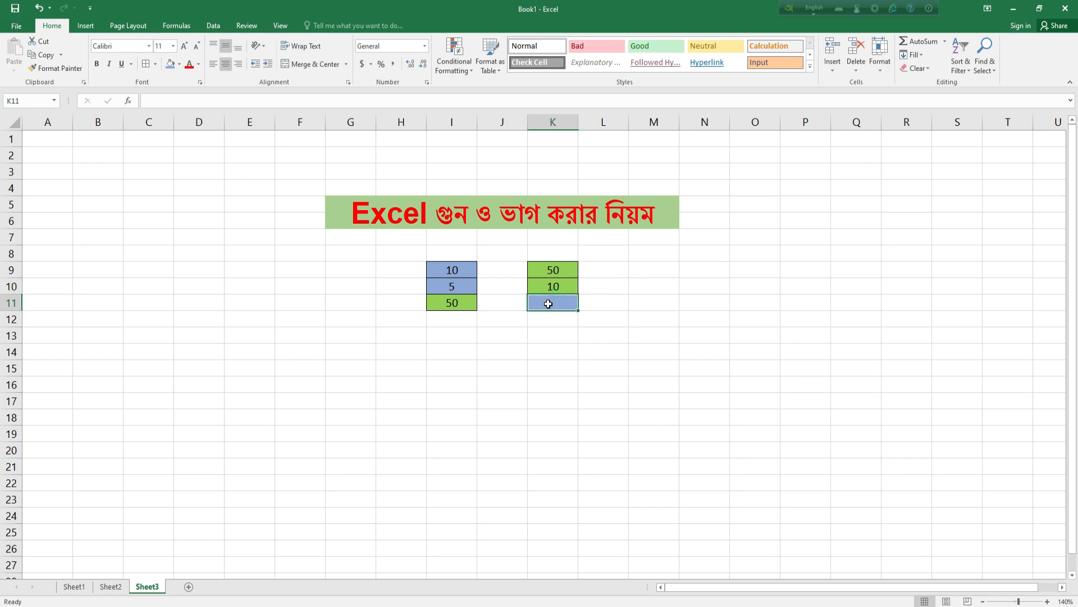
text(=)
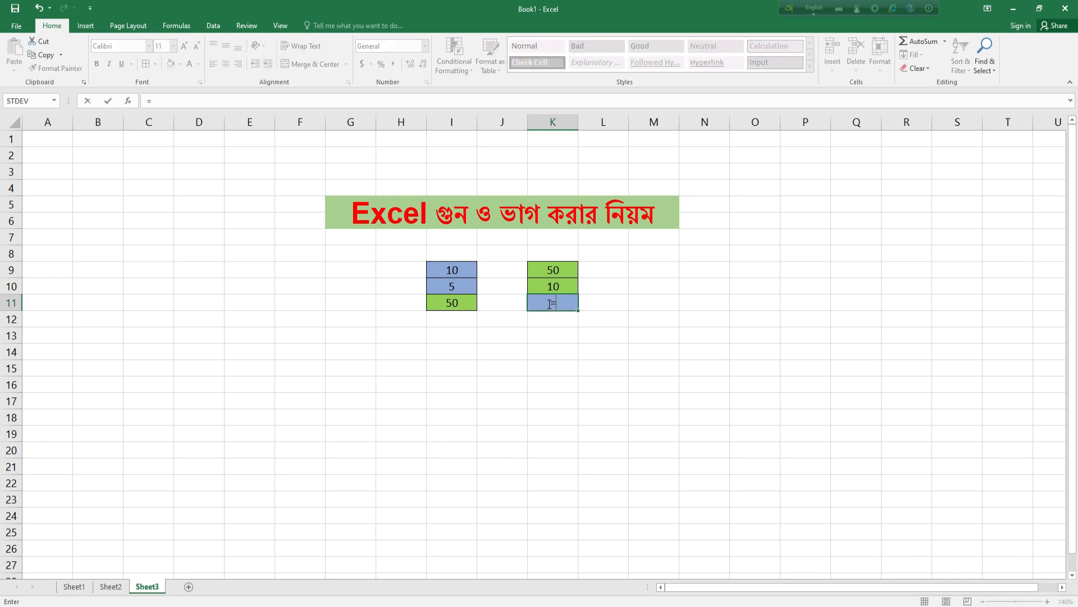
click(568, 276)
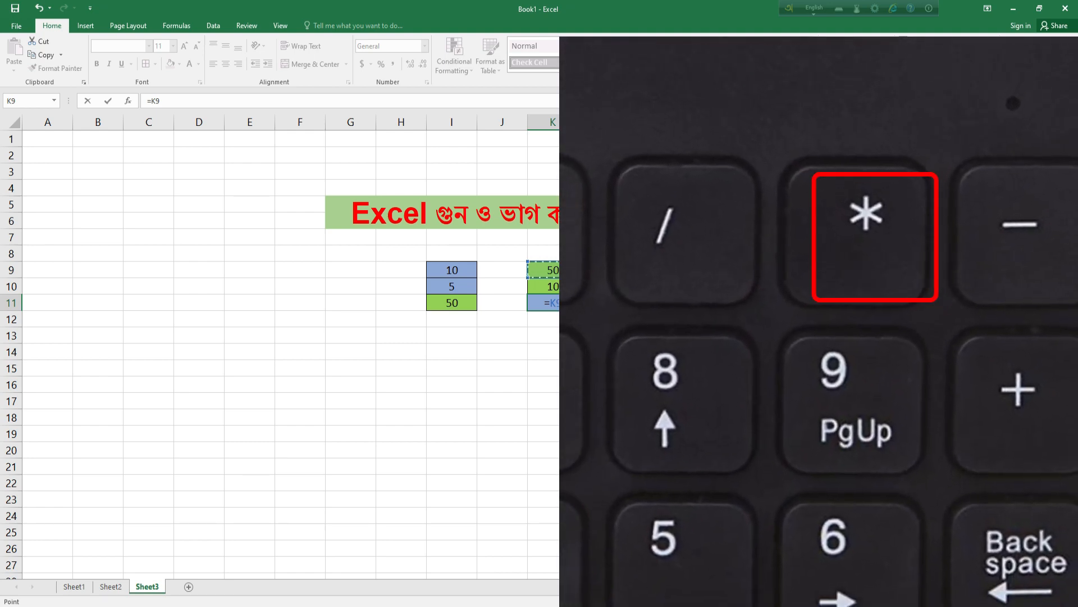
text(*)
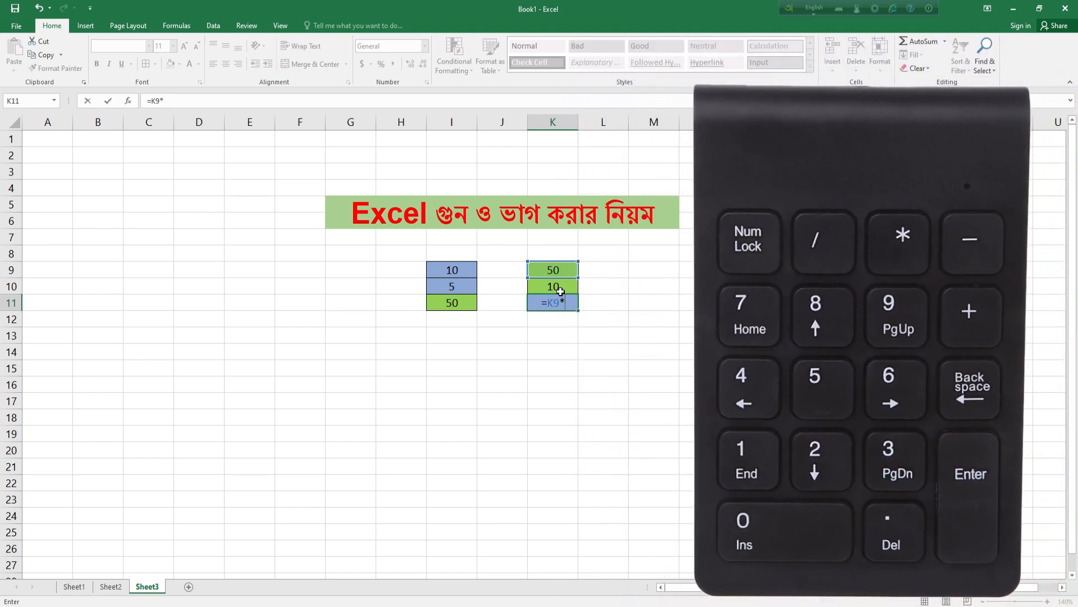
click(539, 288)
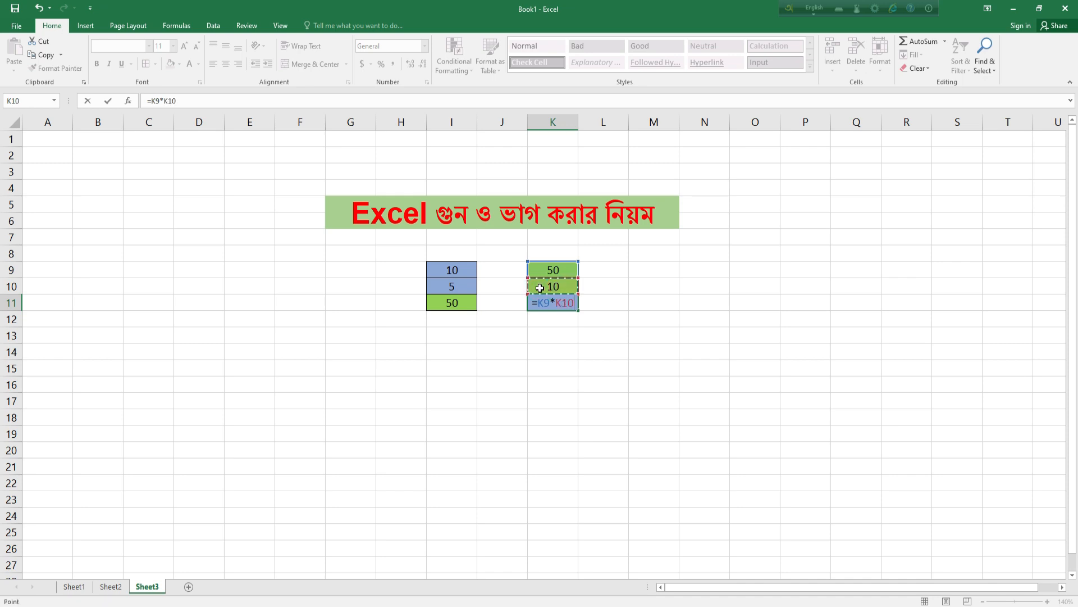
key(Return)
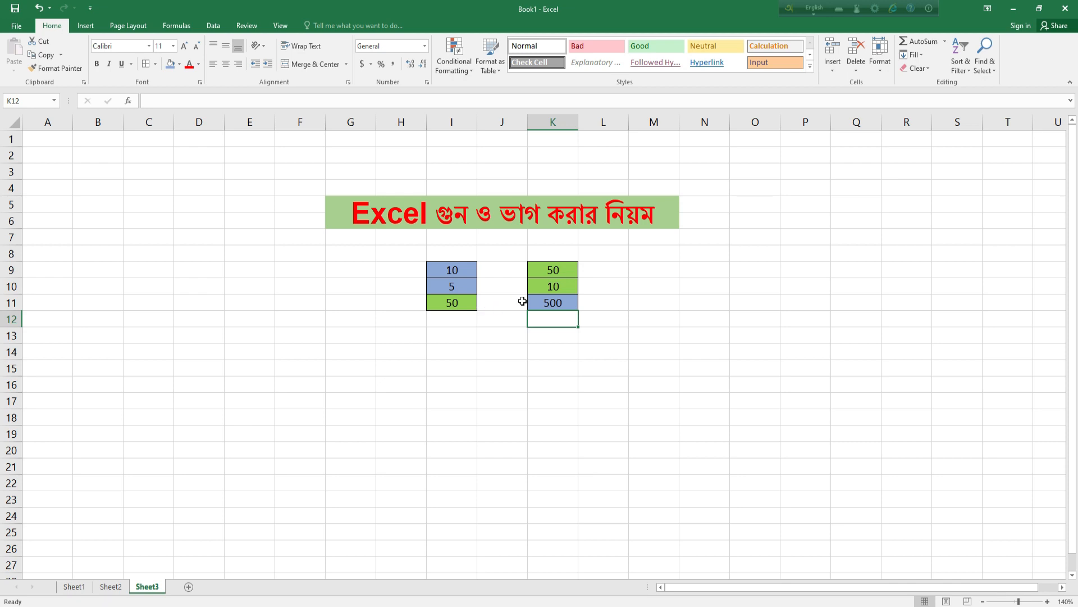
- Clear the multiplication formulas from result cells K11 and I11
click(549, 302)
key(Delete)
click(452, 302)
key(Delete)
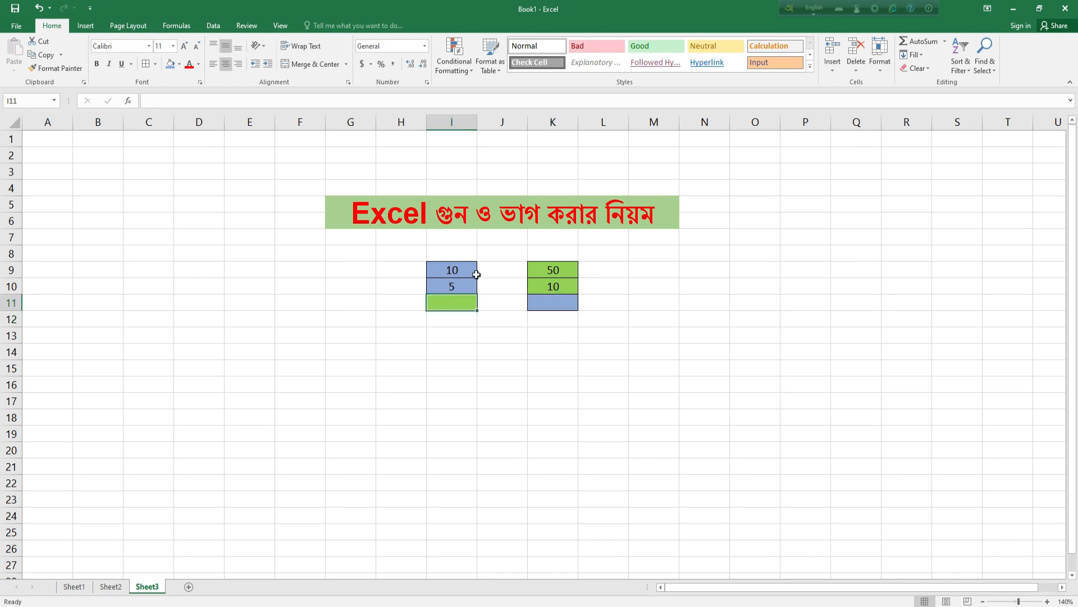
key(Down)
key(Down)
key(Down)
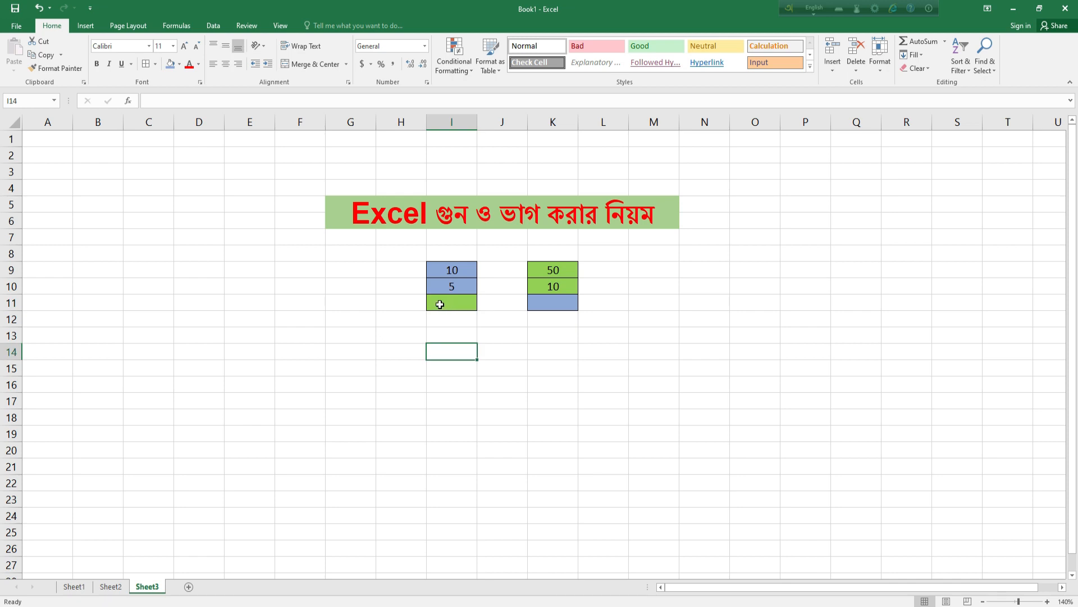
- Enter the formula =I9/I10 in cell I11 to divide the first column's upper number by its lower one
click(444, 304)
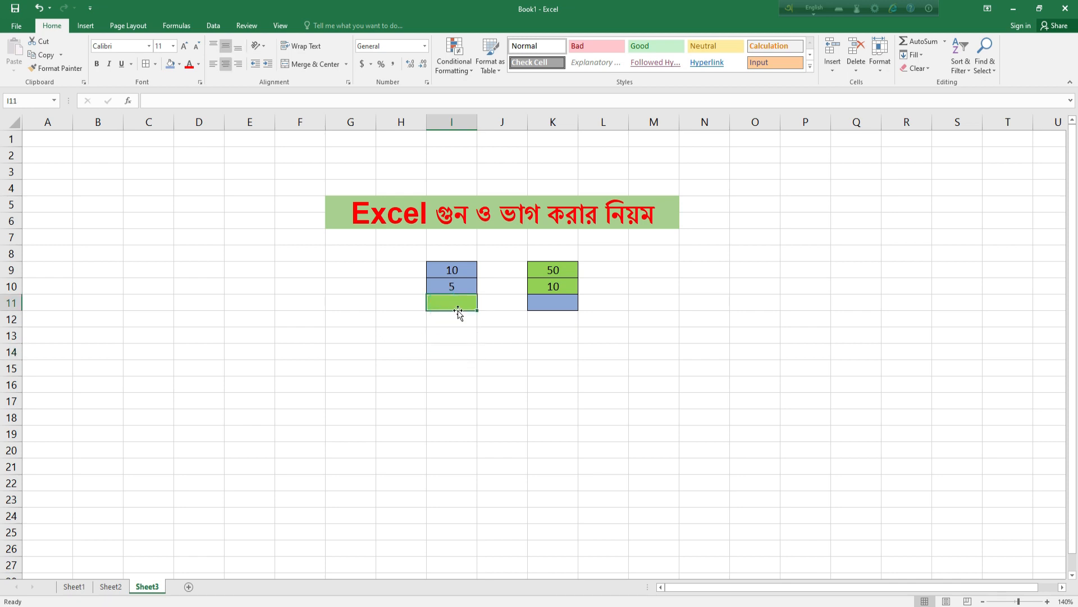
text(=)
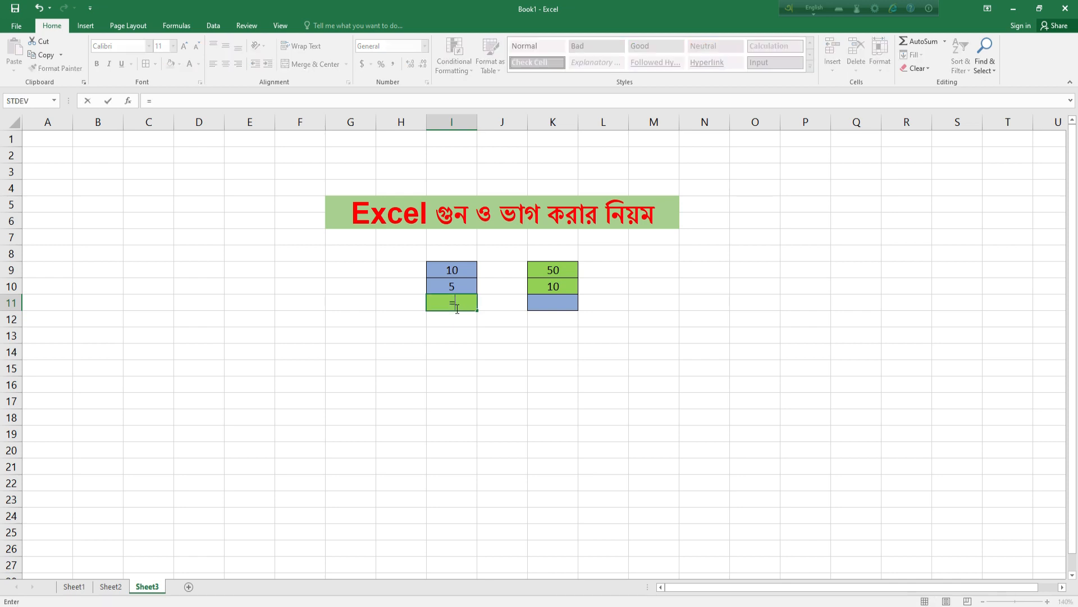
click(464, 271)
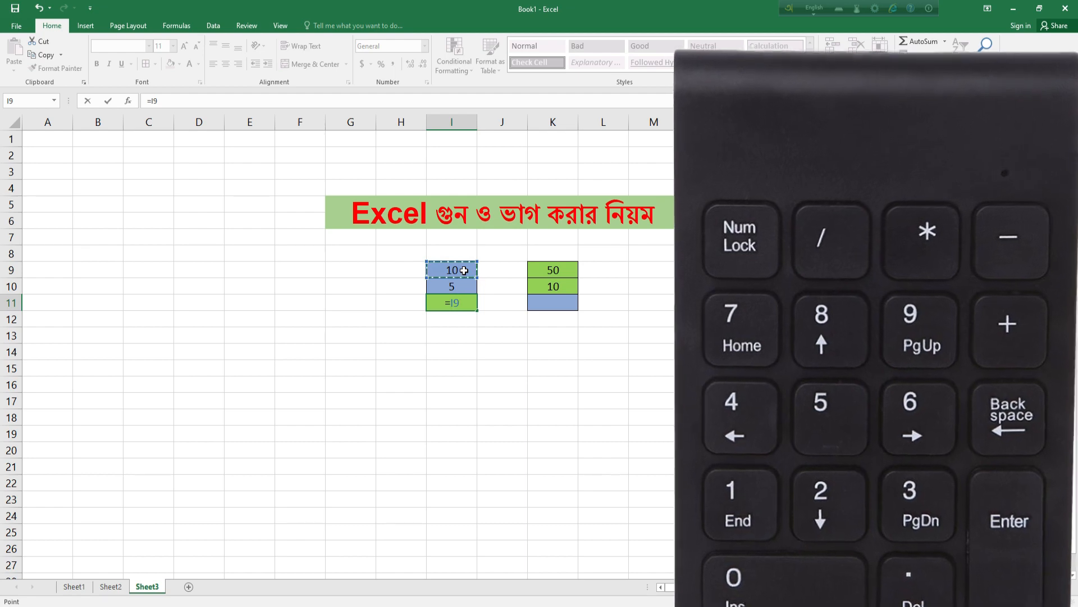
text(/)
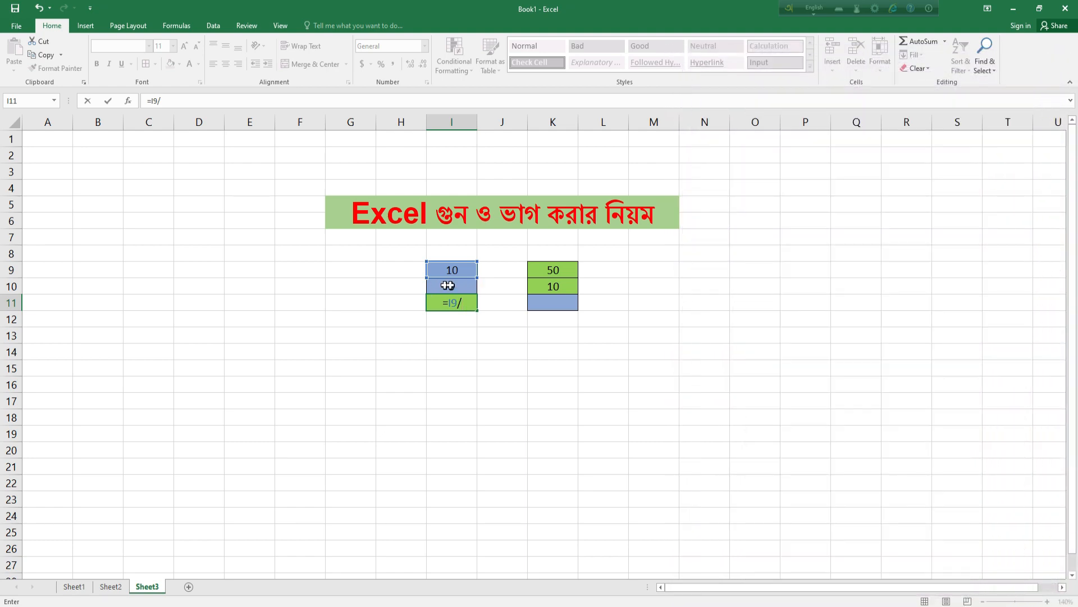
click(457, 287)
key(Return)
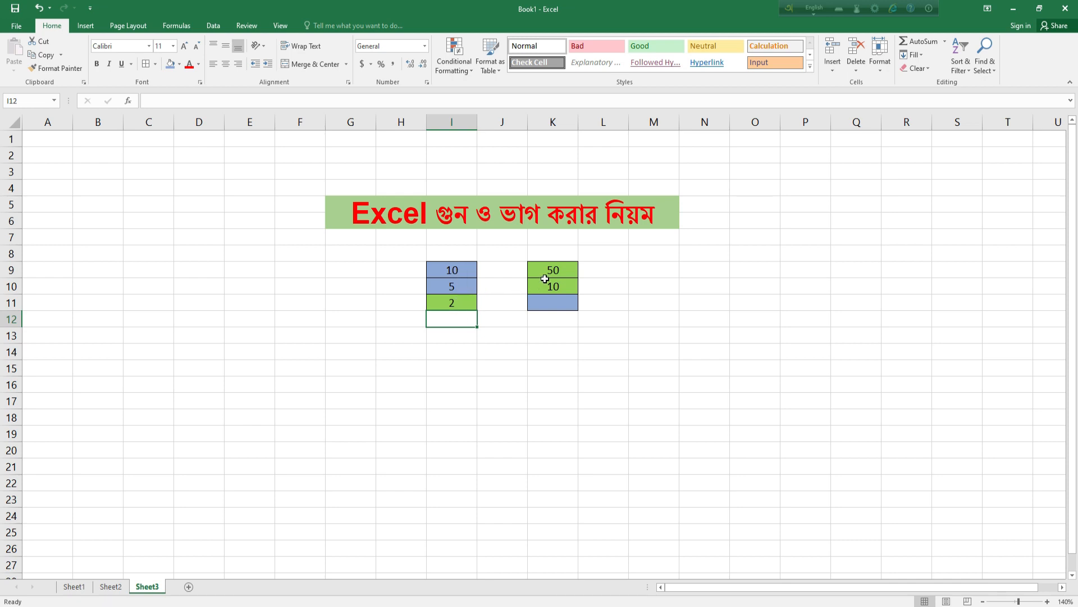
- Enter the formula =K9/K10 in cell K11 to divide the second column's upper number by its lower one
click(545, 304)
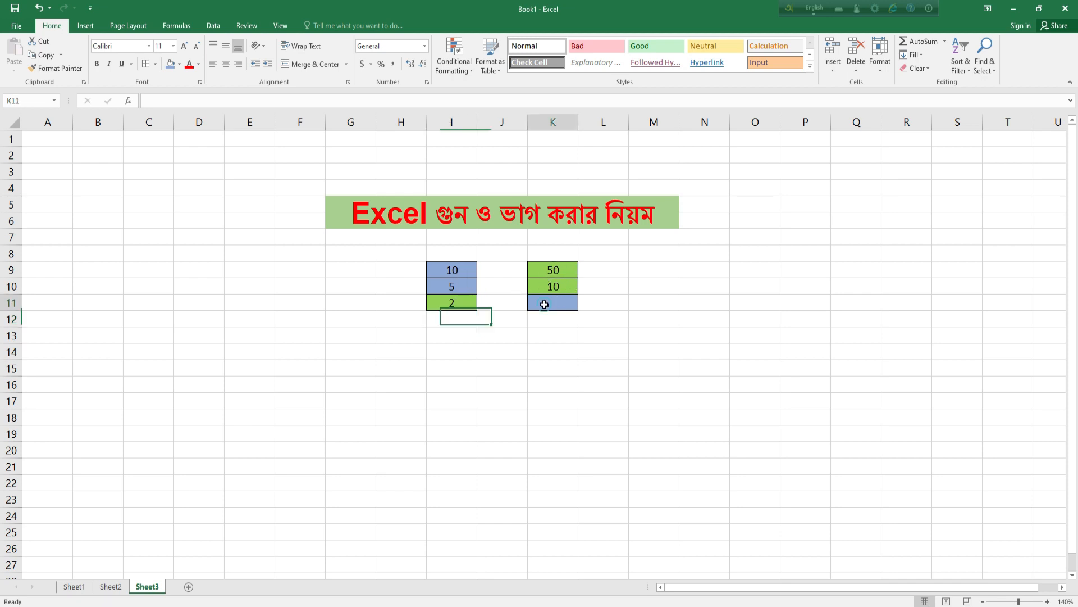
text(=)
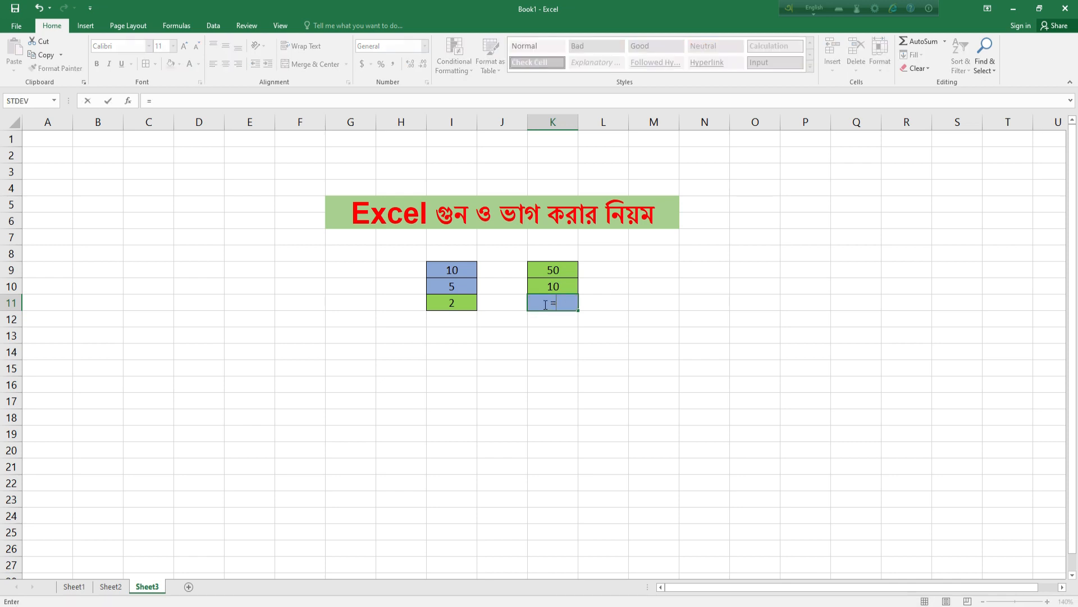
click(552, 271)
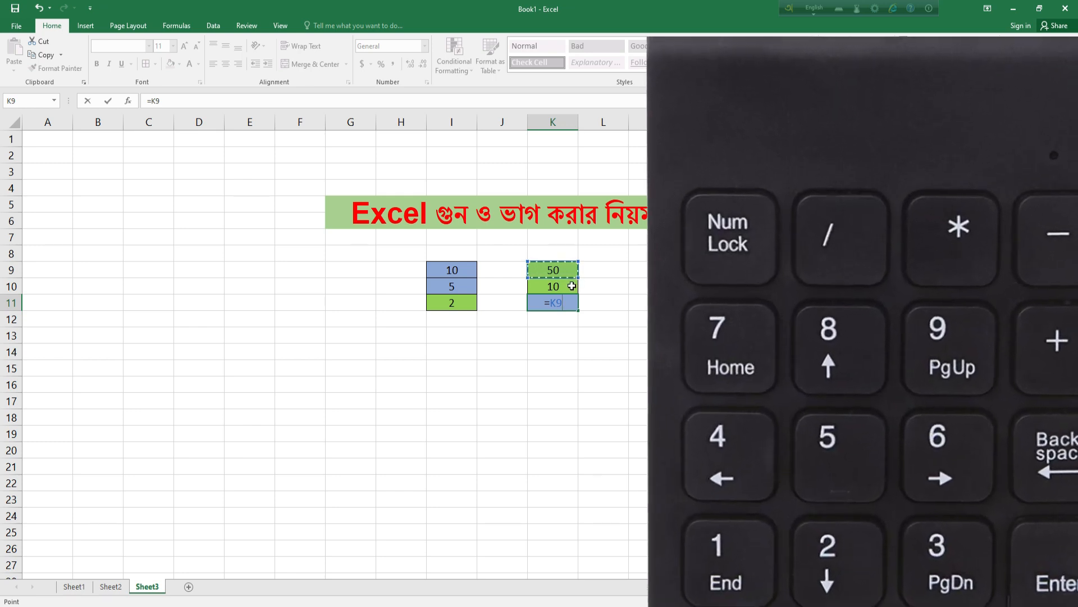
text(/)
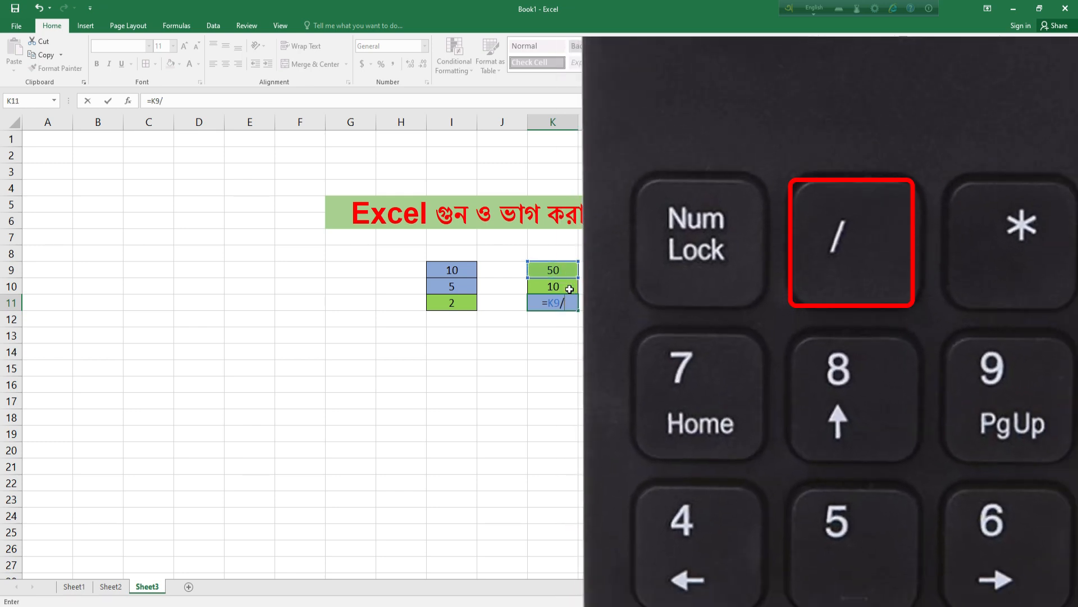
click(564, 289)
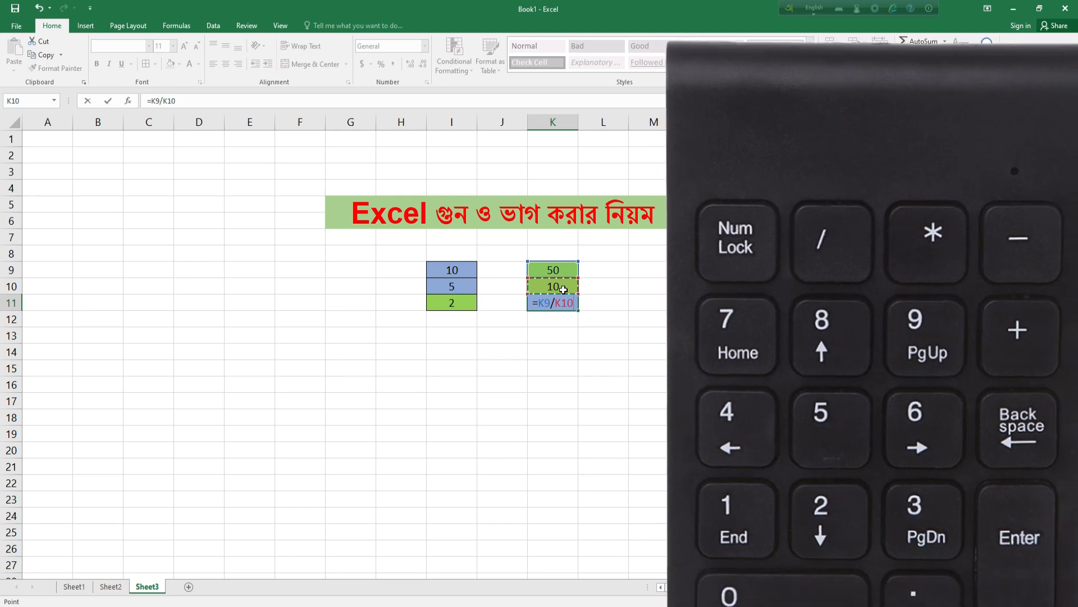
key(Return)
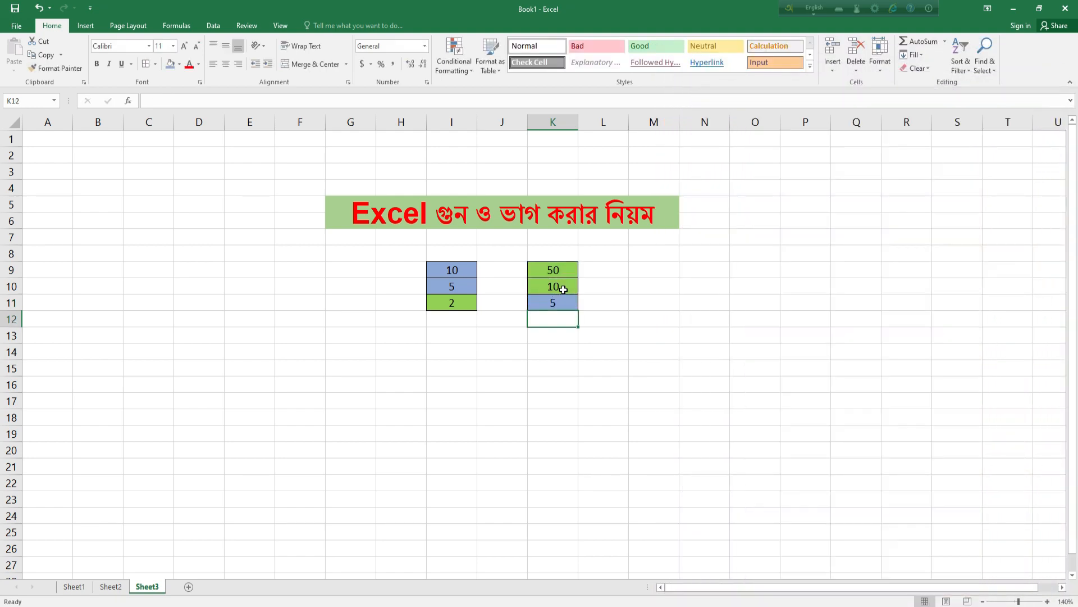